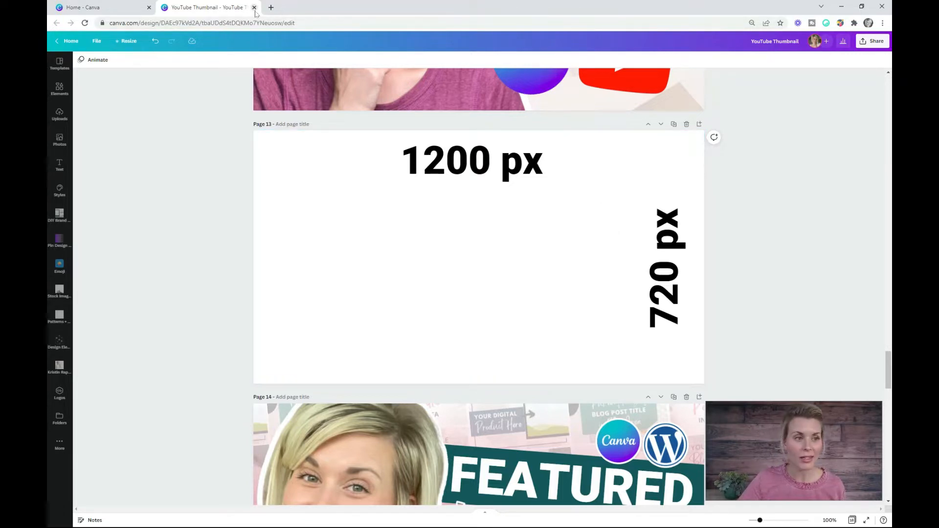
# - From the home page, search the design types for "yout" and create a new YouTube Thumbnail design
pyautogui.click(98, 8)
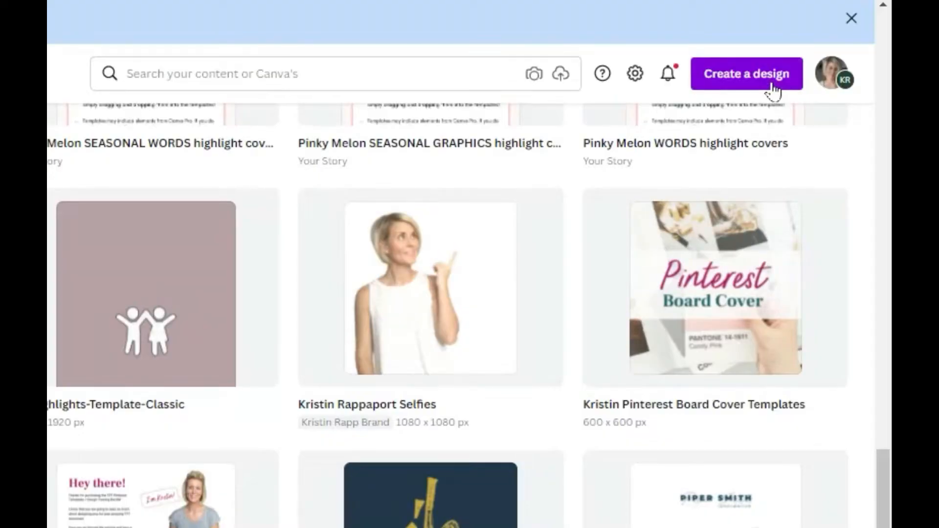
pyautogui.click(839, 69)
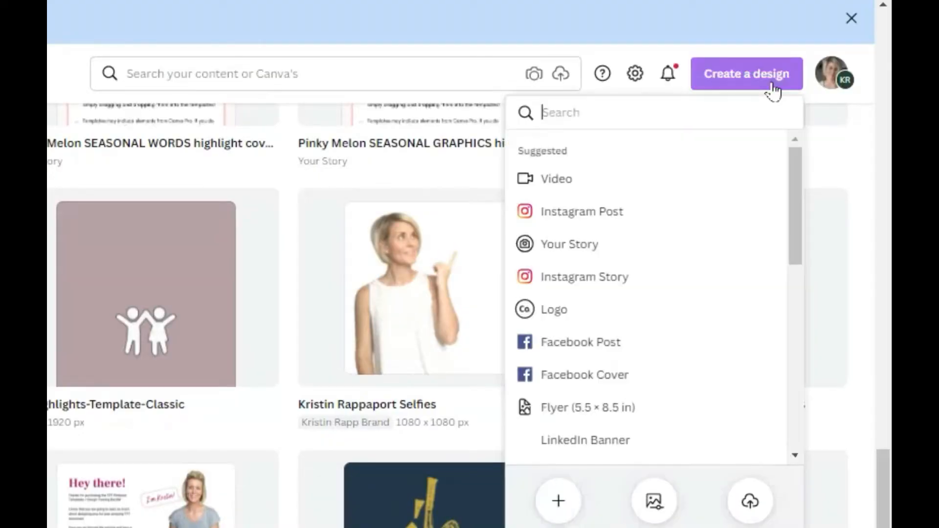
pyautogui.write('yout')
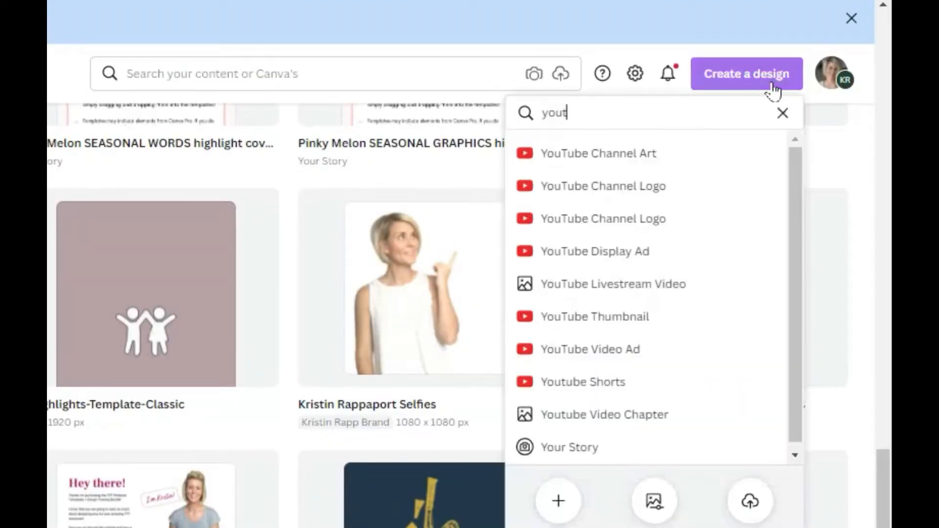
pyautogui.click(628, 323)
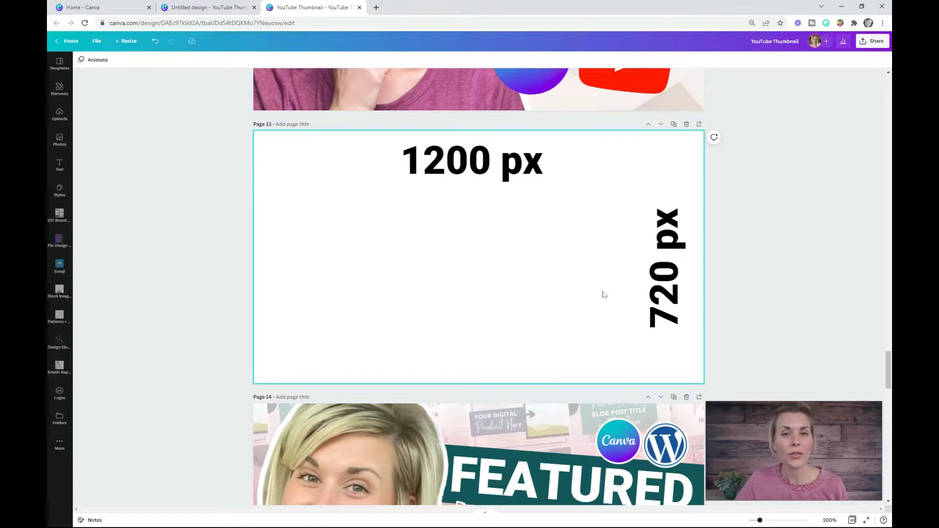
# - Move the cut-out portrait photo from the "Featured Image" thumbnail on page 14 onto blank page 15
pyautogui.scroll(-5, 604, 295)
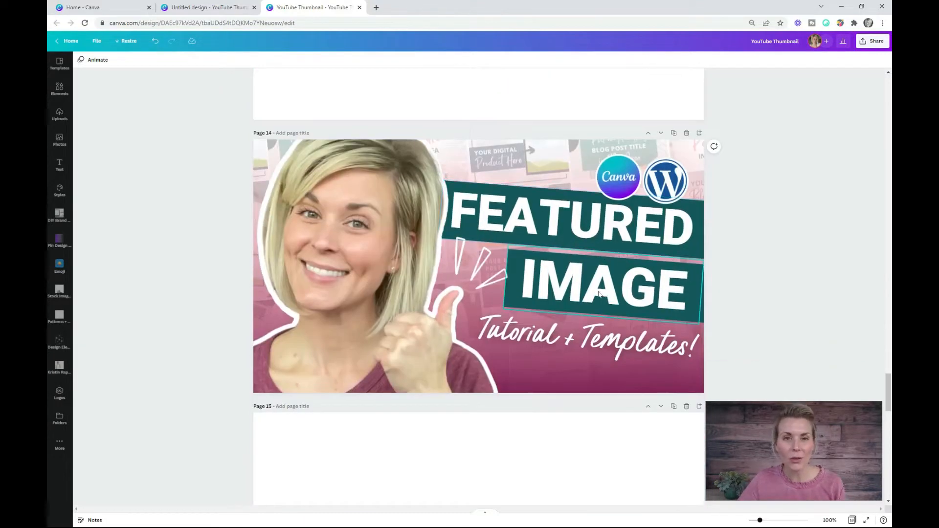
pyautogui.scroll(-2, 598, 291)
pyautogui.scroll(2, 518, 163)
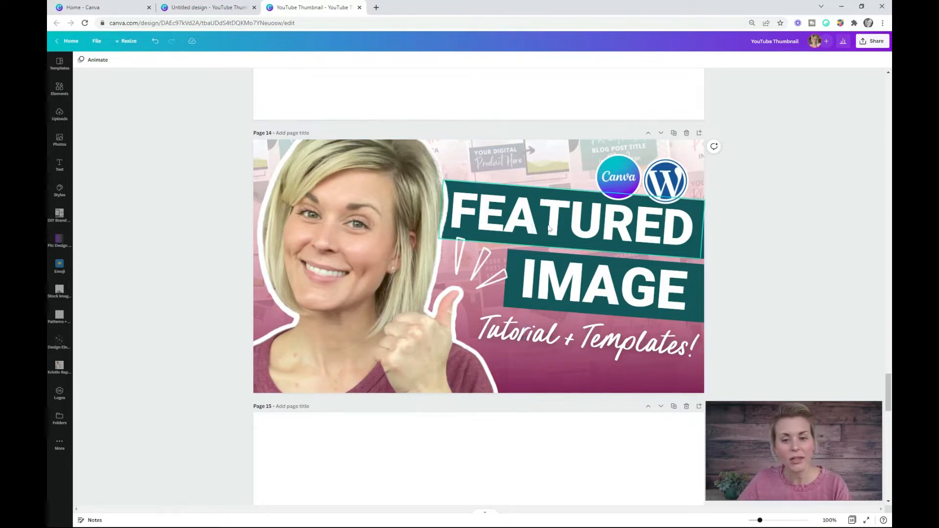
pyautogui.scroll(-2, 398, 193)
pyautogui.click(317, 216)
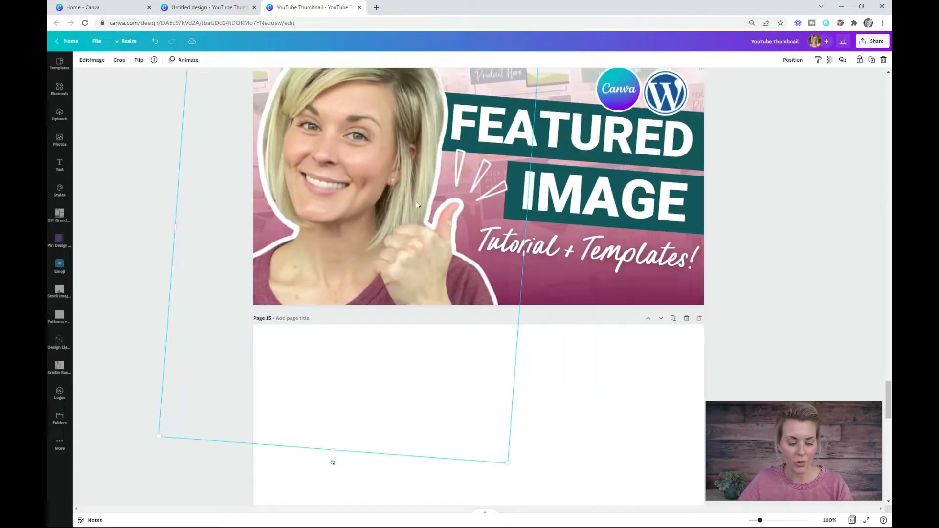
pyautogui.hotkey('ctrl', 'x')
pyautogui.scroll(-4, 416, 205)
pyautogui.click(394, 296)
pyautogui.hotkey('ctrl', 'v')
pyautogui.scroll(2, 530, 246)
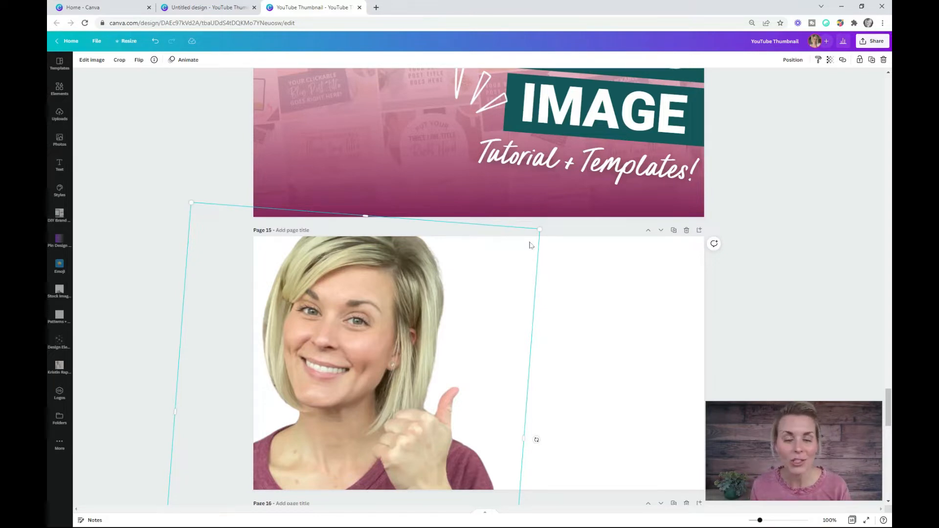
pyautogui.scroll(-2, 333, 261)
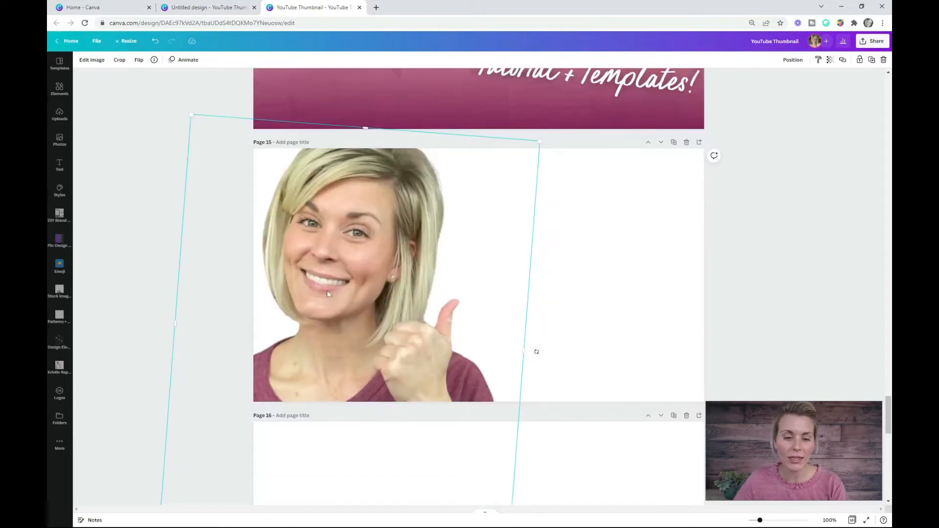
pyautogui.scroll(6, 402, 311)
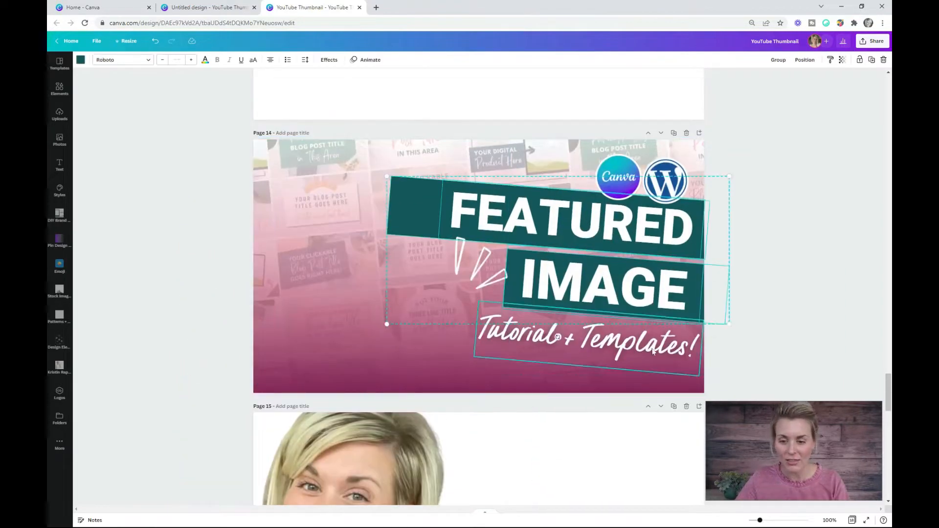
pyautogui.keyDown('shift'); pyautogui.click(654, 351); pyautogui.keyUp('shift')
pyautogui.press('Delete')
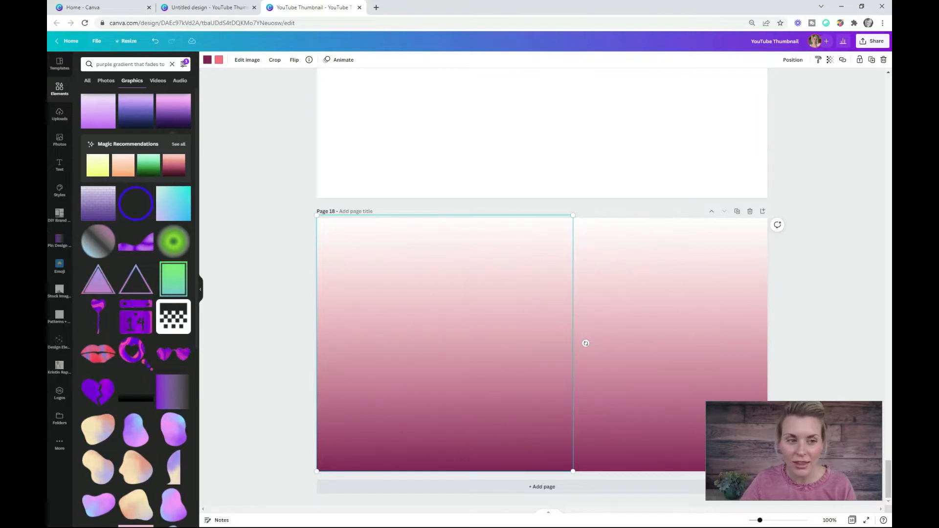
# - Search the elements for "purple gradient that fades to transparency", limited to free graphics
pyautogui.click(59, 89)
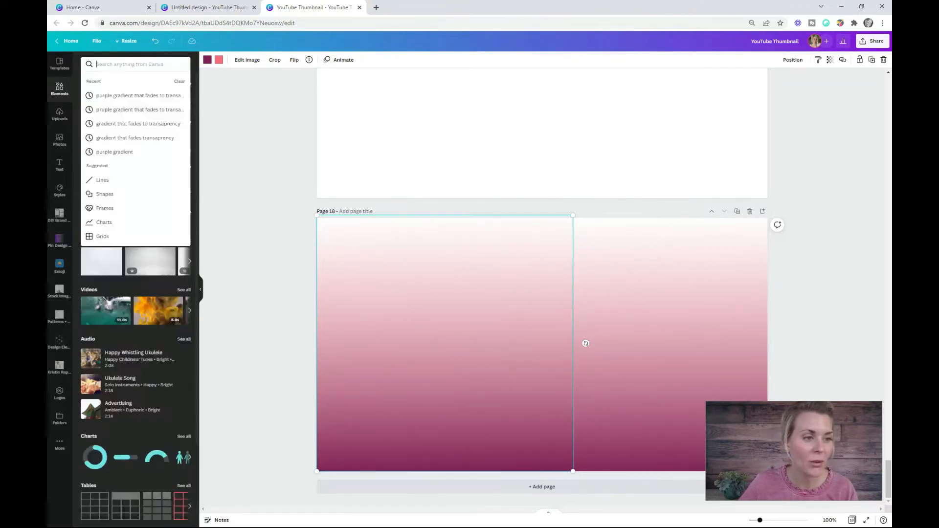
pyautogui.hotkey('ctrl', 'v')
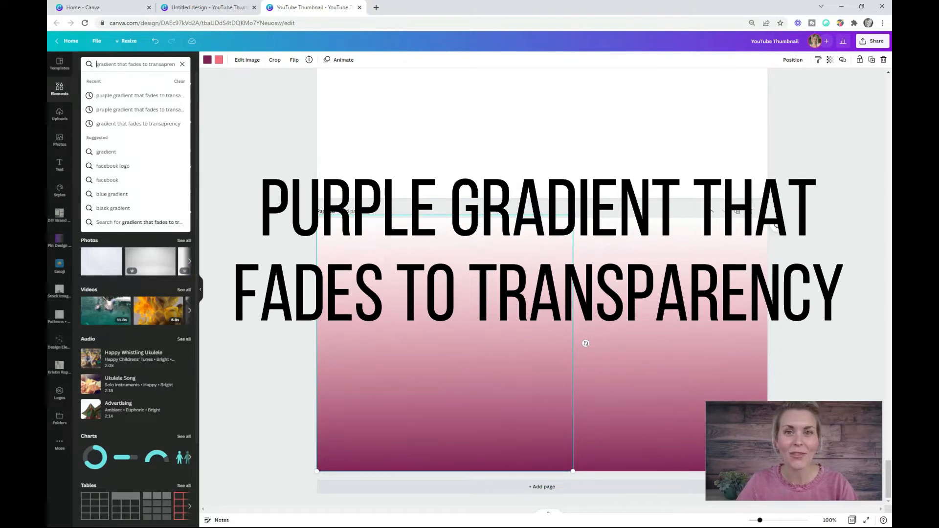
pyautogui.write('purple')
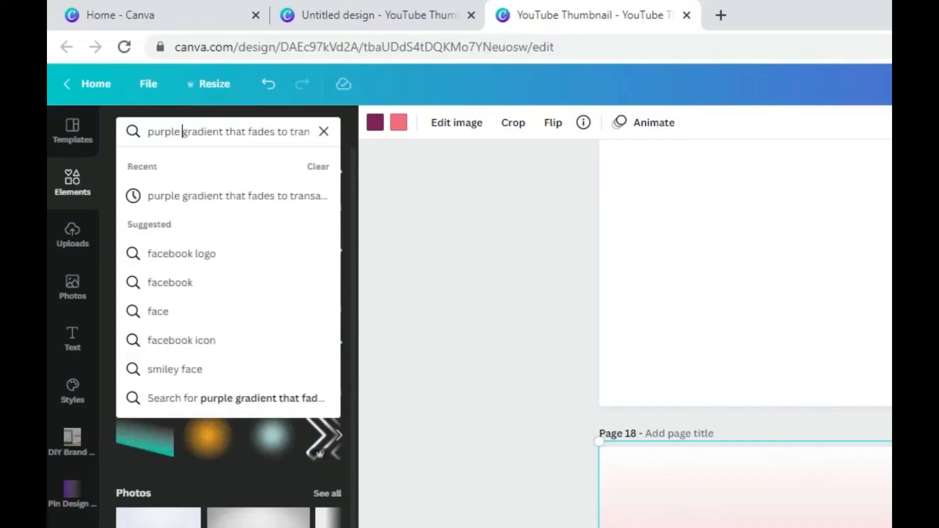
pyautogui.press('Return')
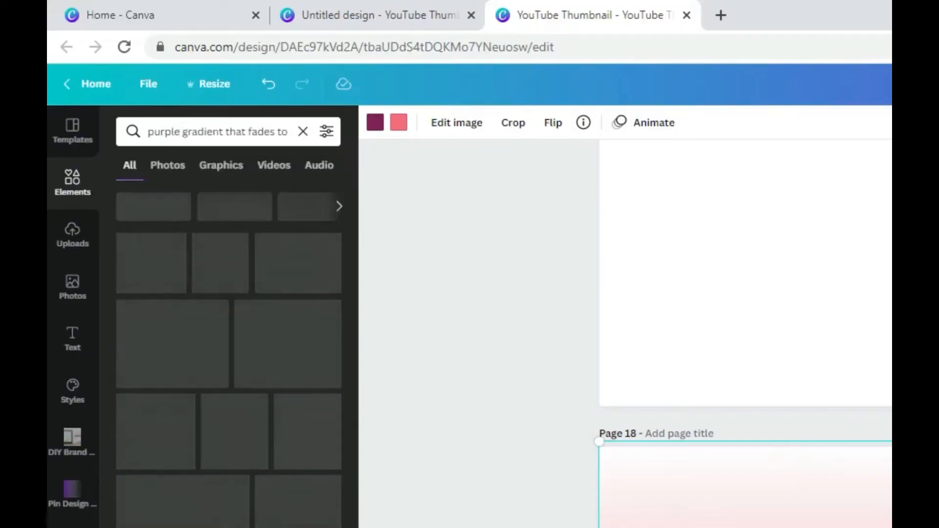
pyautogui.click(327, 133)
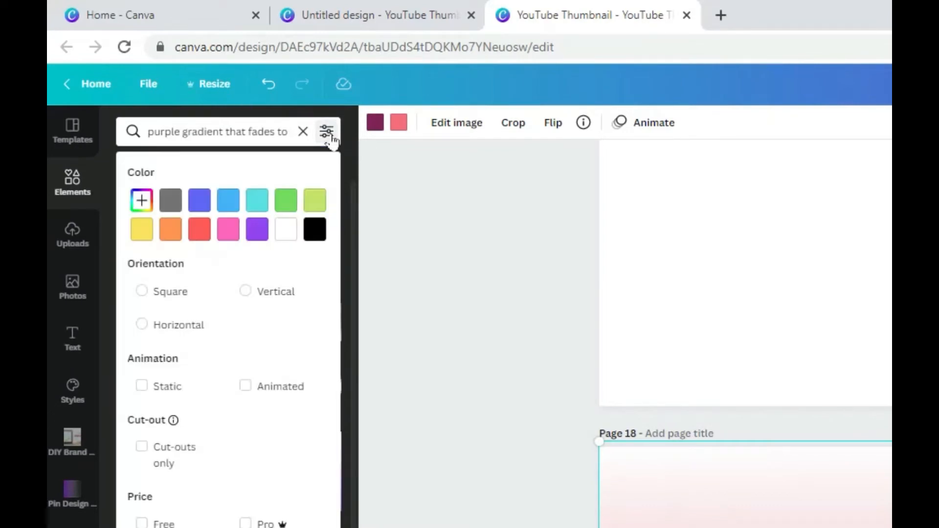
pyautogui.click(142, 523)
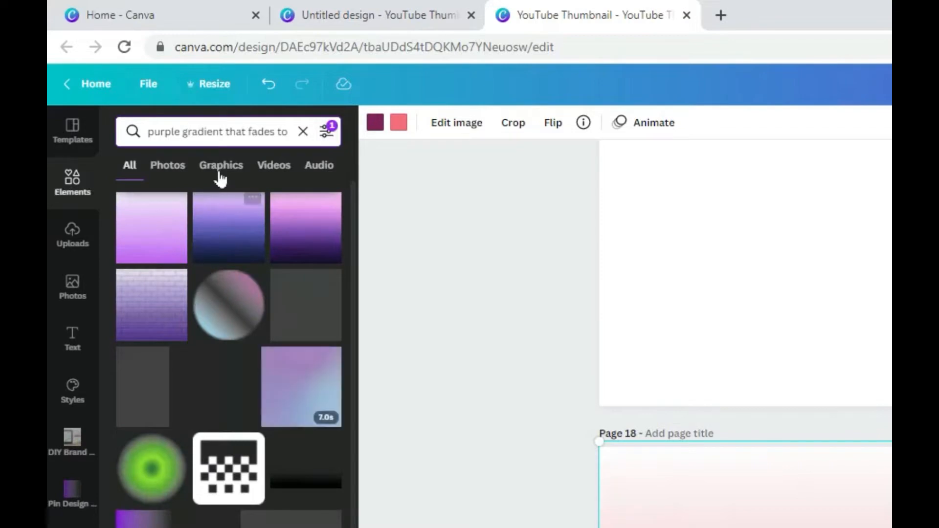
pyautogui.click(221, 167)
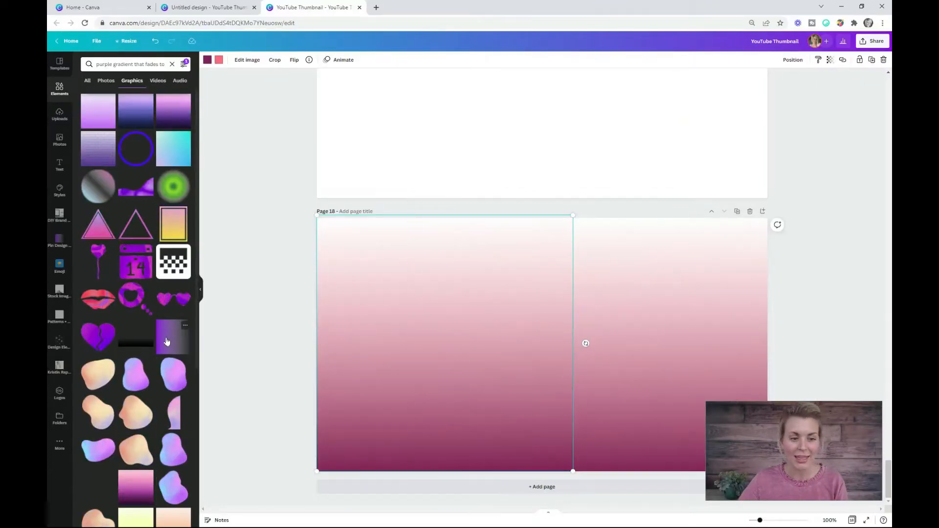
# - Place the sideways-fading purple gradient on page 17 and restyle it in dark plum, rotated with its dark edge at the bottom
pyautogui.click(163, 345)
pyautogui.moveTo(533, 334); pyautogui.dragTo(468, 83)
pyautogui.scroll(4, 321, 160)
pyautogui.click(208, 60)
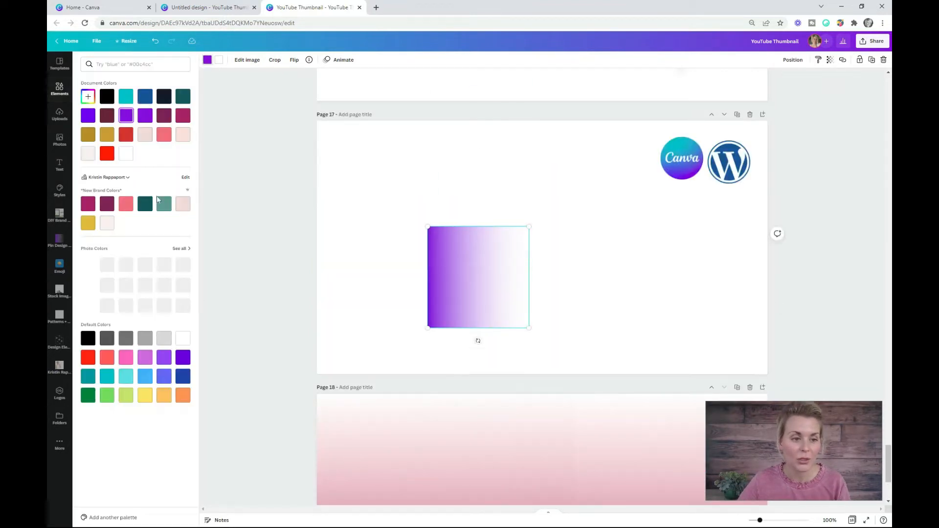
pyautogui.moveTo(477, 341); pyautogui.dragTo(573, 293)
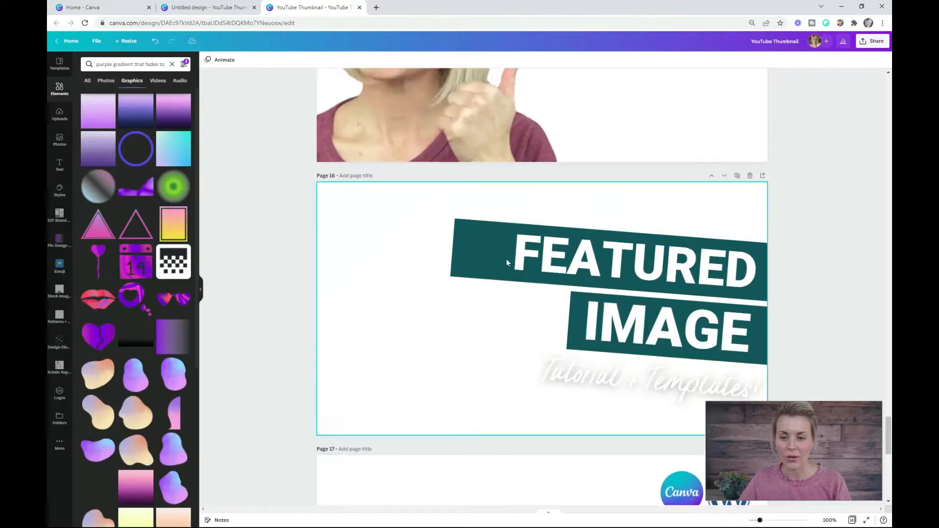
# - Review the separated thumbnail parts on pages 15 to 18: portrait, text banners, logos and gradients
pyautogui.scroll(5, 507, 259)
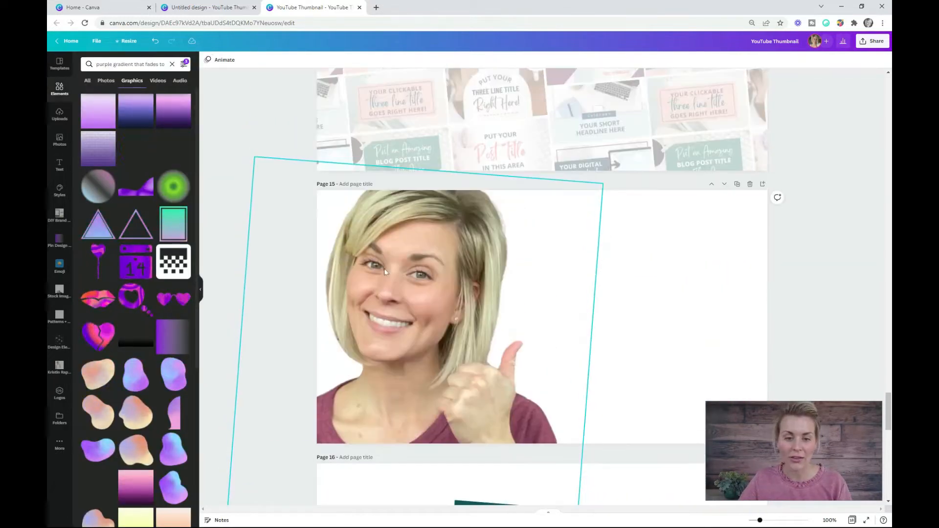
pyautogui.scroll(-3, 384, 269)
pyautogui.scroll(-5, 383, 268)
pyautogui.scroll(-4, 669, 211)
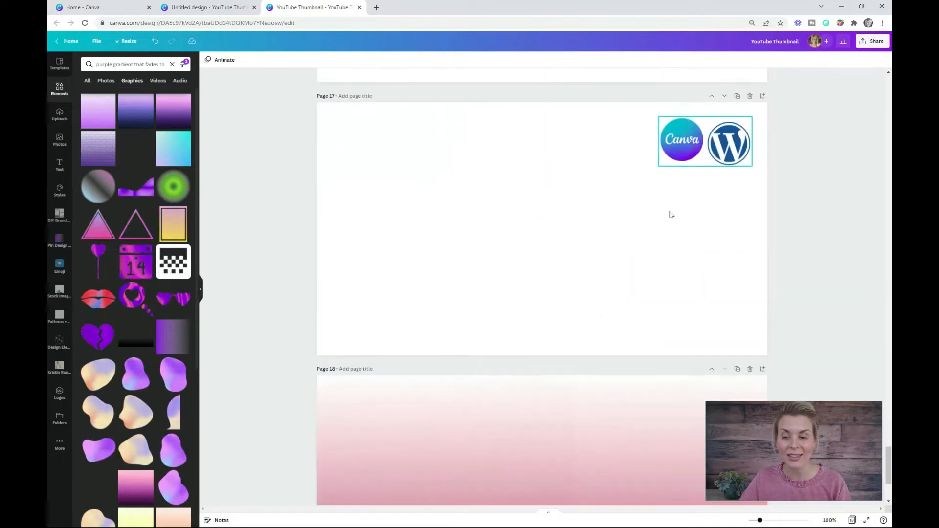
pyautogui.scroll(-5, 553, 317)
pyautogui.click(614, 435)
pyautogui.keyDown('shift'); pyautogui.click(478, 432); pyautogui.keyUp('shift')
pyautogui.scroll(15, 437, 393)
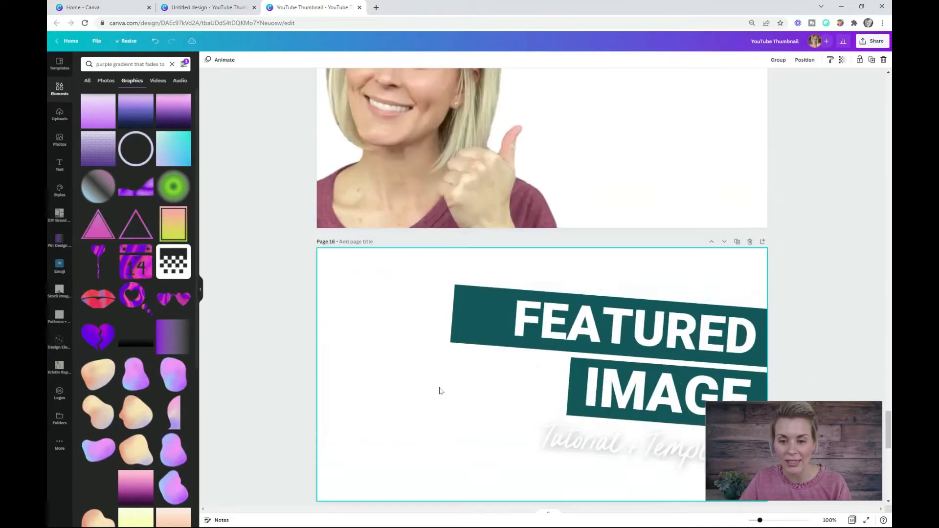
# - Move the white accent-lines graphic from the collage background on page 14 onto the gradients on page 18
pyautogui.click(559, 231)
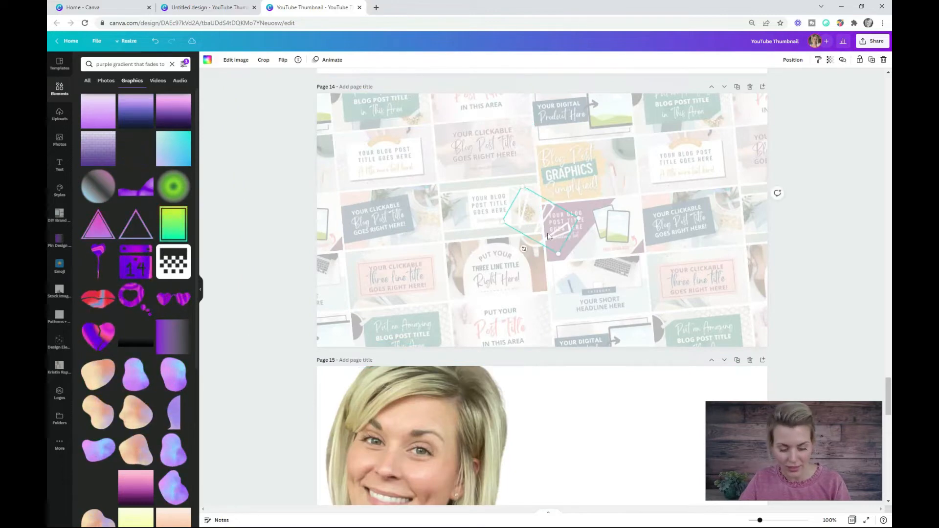
pyautogui.scroll(-10, 548, 237)
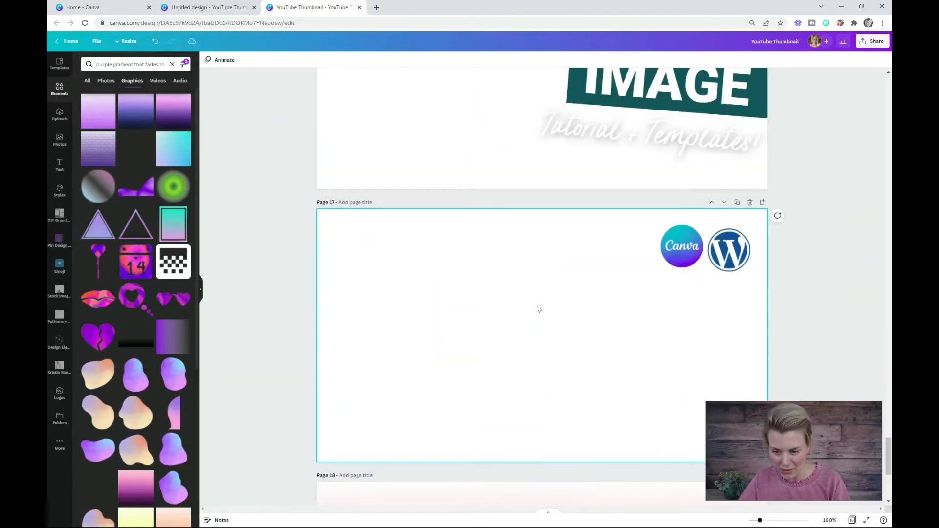
pyautogui.scroll(-5, 535, 236)
pyautogui.hotkey('ctrl', 'v')
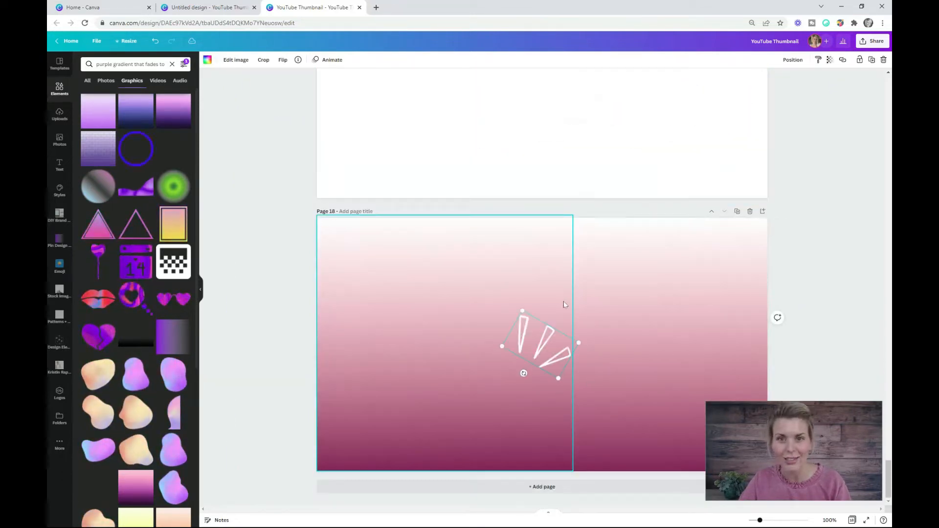
# - Delete the "720 px" and "1200 px" text labels from page 13
pyautogui.scroll(15, 563, 304)
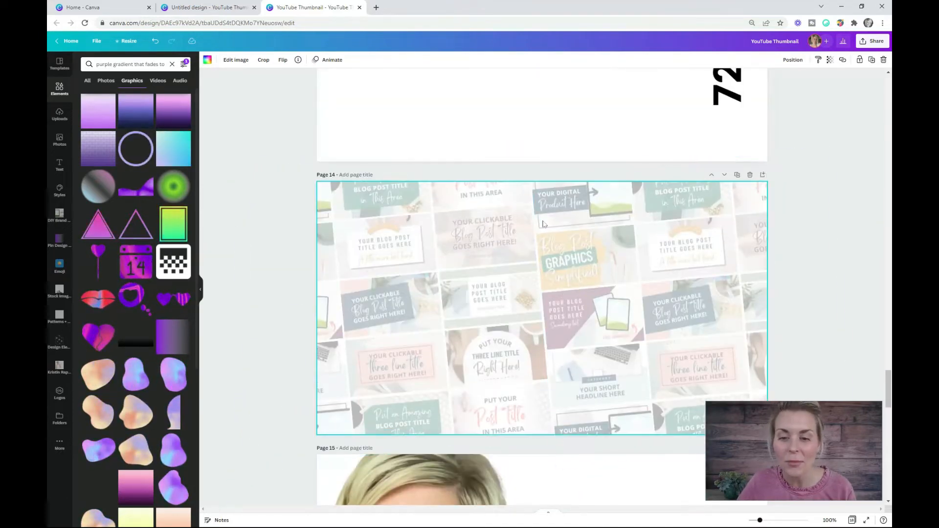
pyautogui.click(555, 225)
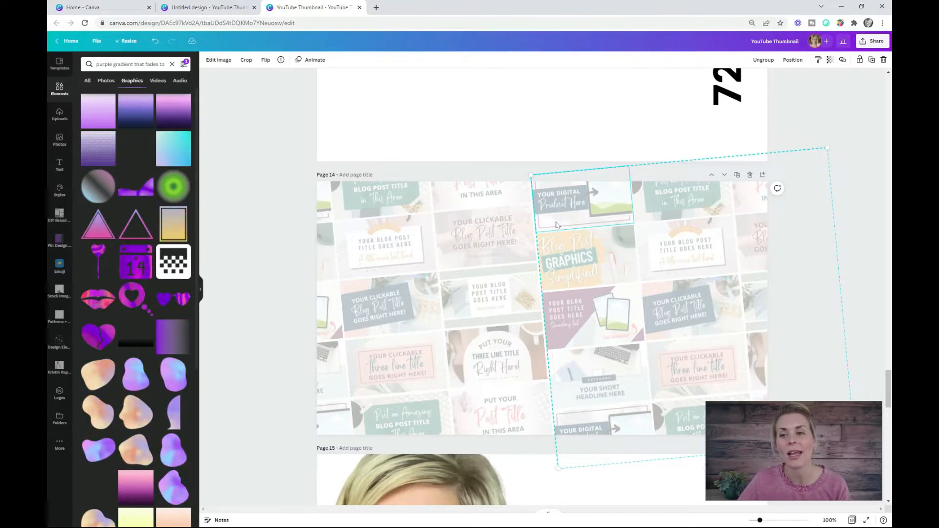
pyautogui.scroll(5, 654, 225)
pyautogui.click(727, 286)
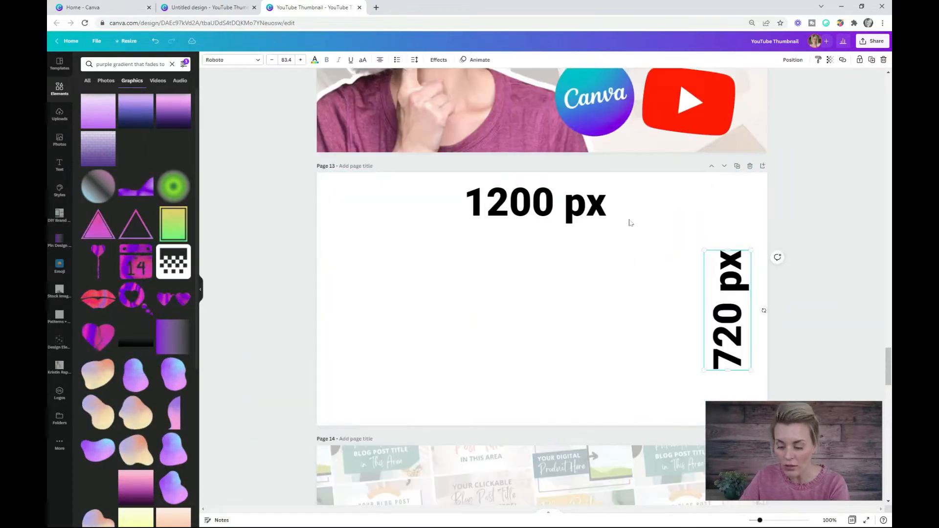
pyautogui.press('Delete')
pyautogui.click(536, 201)
pyautogui.press('Delete')
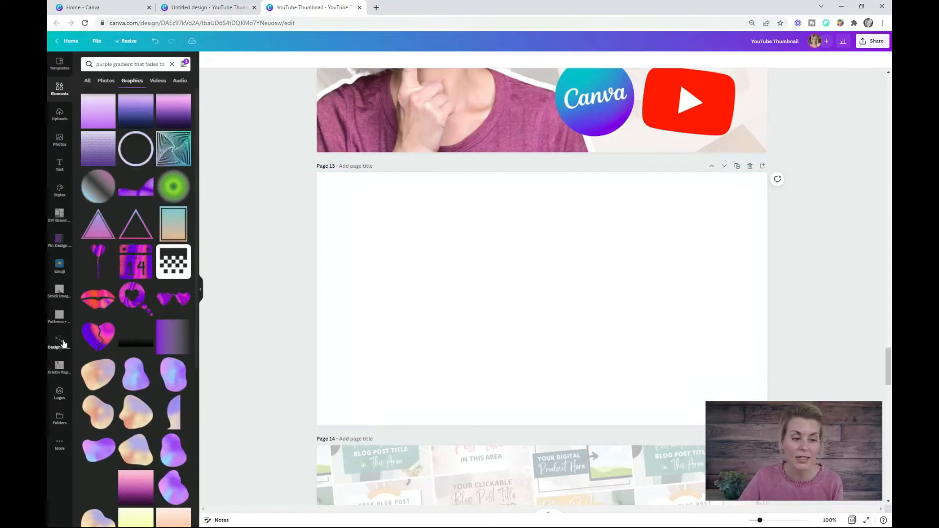
# - Add the Stock Images photo of a person in a grey sweater to page 13, aligned to the page's upper-left corner
pyautogui.click(67, 292)
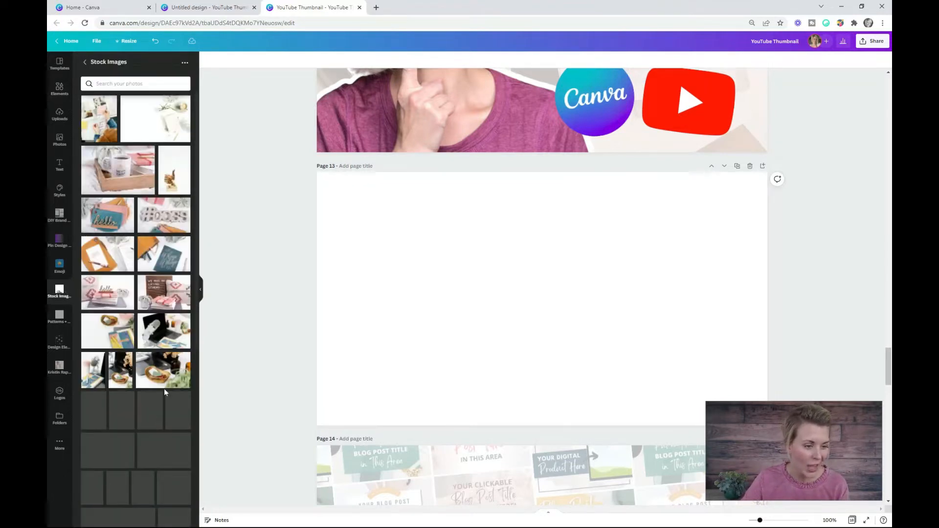
pyautogui.scroll(-5, 145, 382)
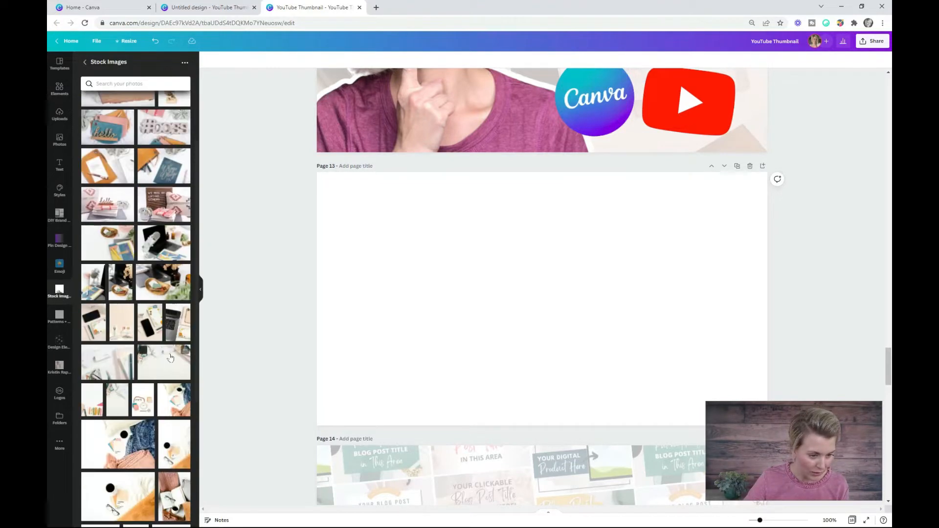
pyautogui.scroll(-3, 145, 383)
pyautogui.click(147, 376)
pyautogui.moveTo(479, 292); pyautogui.dragTo(407, 245)
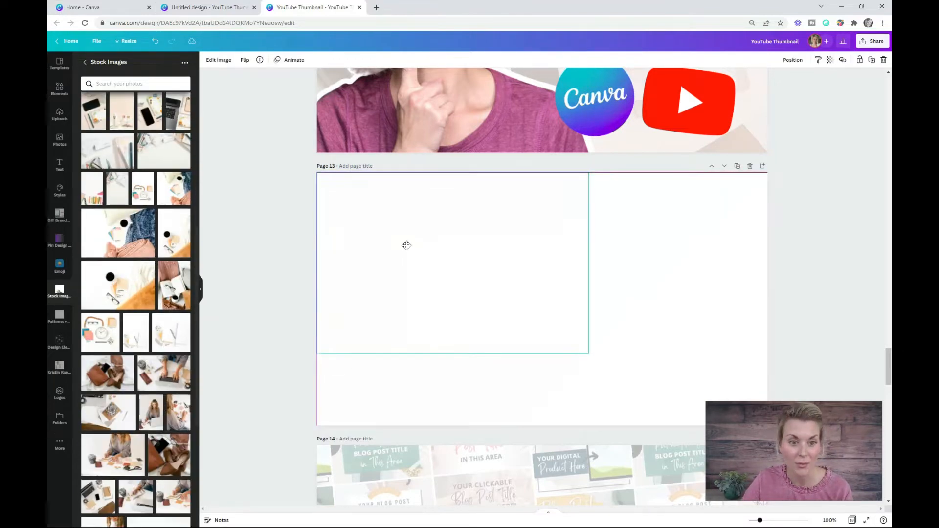
# - Enlarge the photo to cover the full width of page 13 and set its transparency to 25
pyautogui.moveTo(589, 354); pyautogui.dragTo(767, 473)
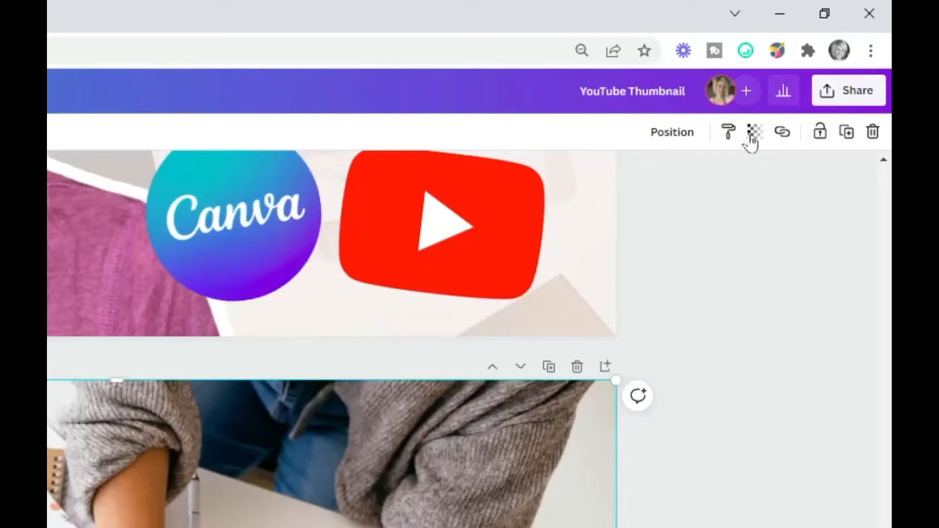
pyautogui.click(830, 60)
pyautogui.moveTo(750, 196); pyautogui.dragTo(634, 196)
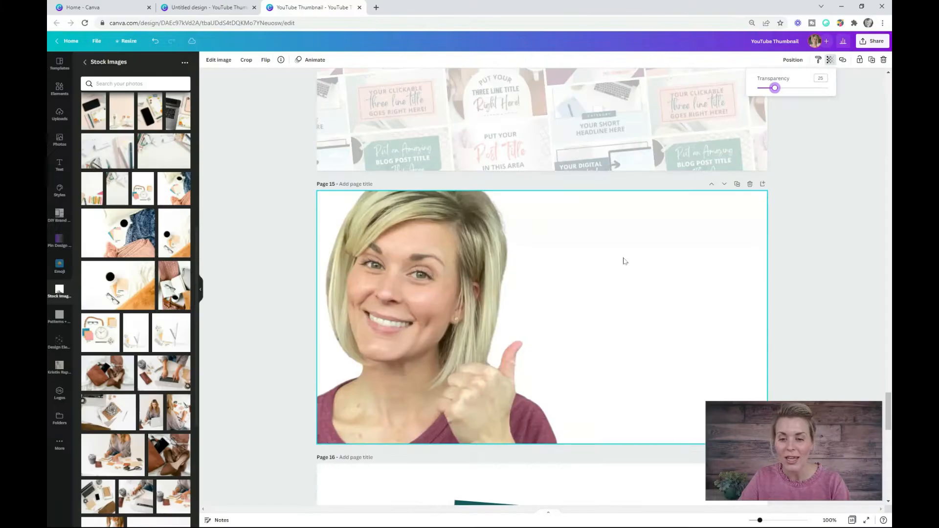
# - Copy both pink-to-burgundy gradients from page 18 onto the faded photo on page 13
pyautogui.scroll(-10, 488, 383)
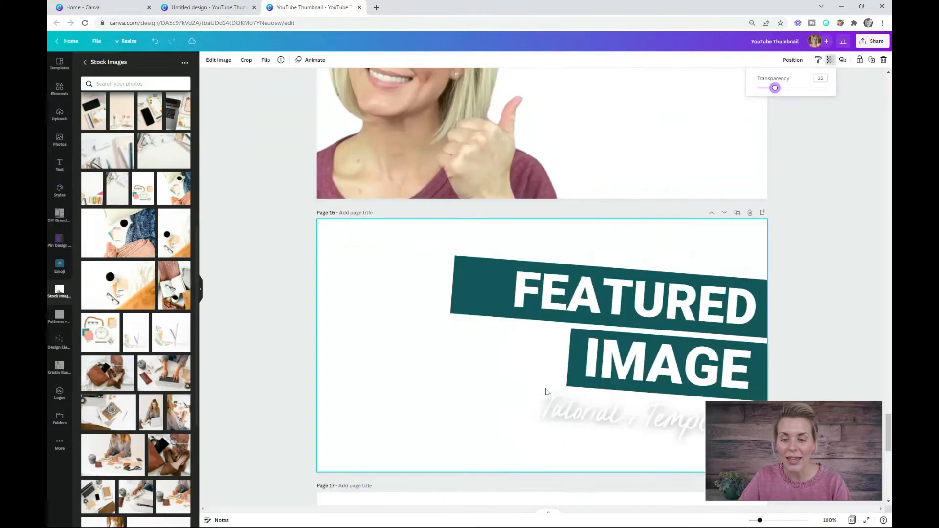
pyautogui.scroll(-5, 488, 384)
pyautogui.click(451, 397)
pyautogui.keyDown('shift'); pyautogui.click(661, 396); pyautogui.keyUp('shift')
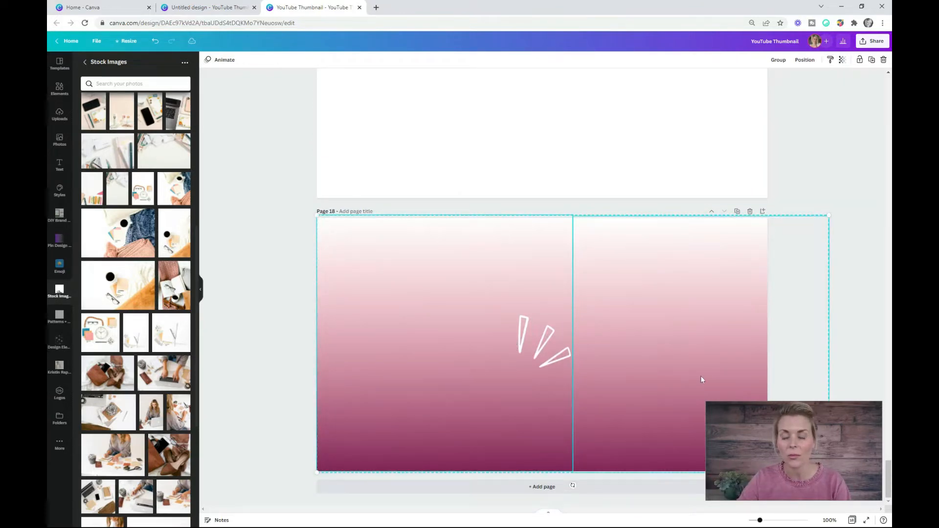
pyautogui.scroll(3, 675, 312)
pyautogui.scroll(20, 609, 278)
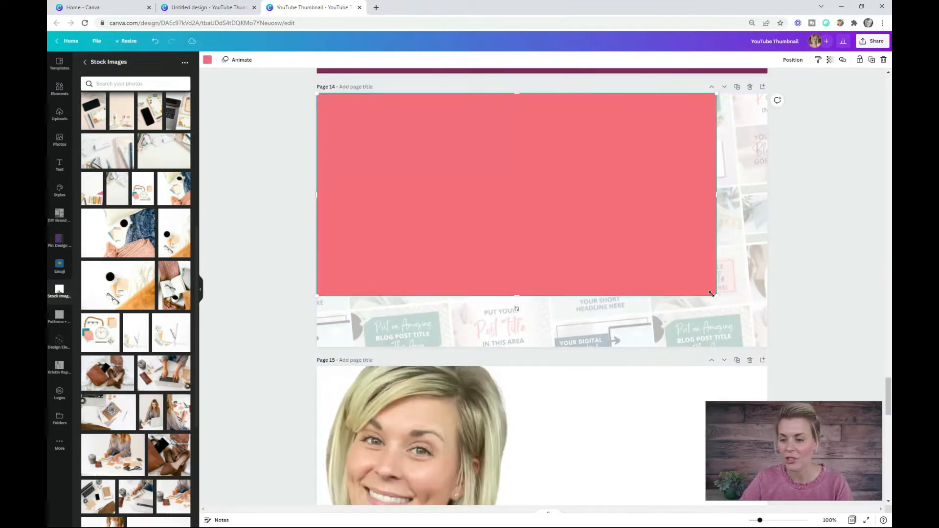
# - Stretch the coral square over page 14's entire collage, set its transparency to 32 and recolor it dark teal
pyautogui.moveTo(712, 294); pyautogui.dragTo(769, 348)
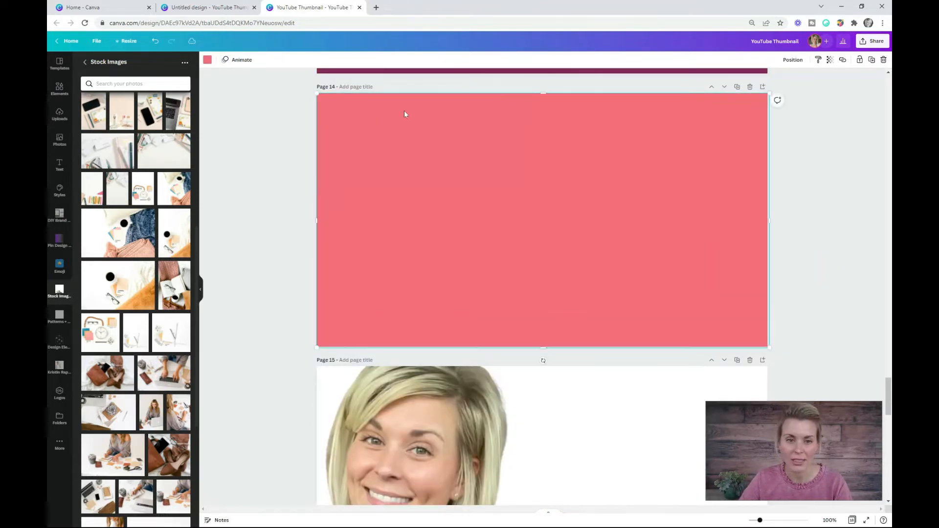
pyautogui.click(831, 60)
pyautogui.click(782, 85)
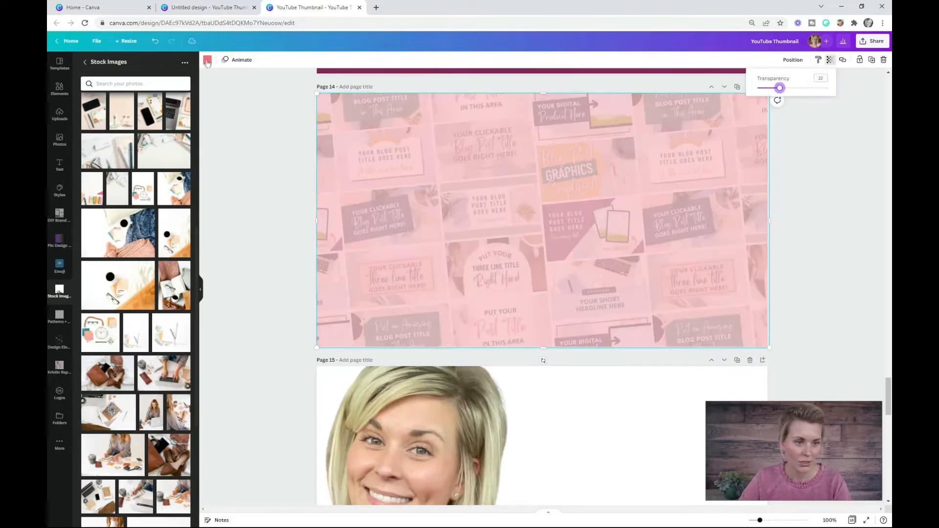
pyautogui.click(208, 61)
pyautogui.click(146, 205)
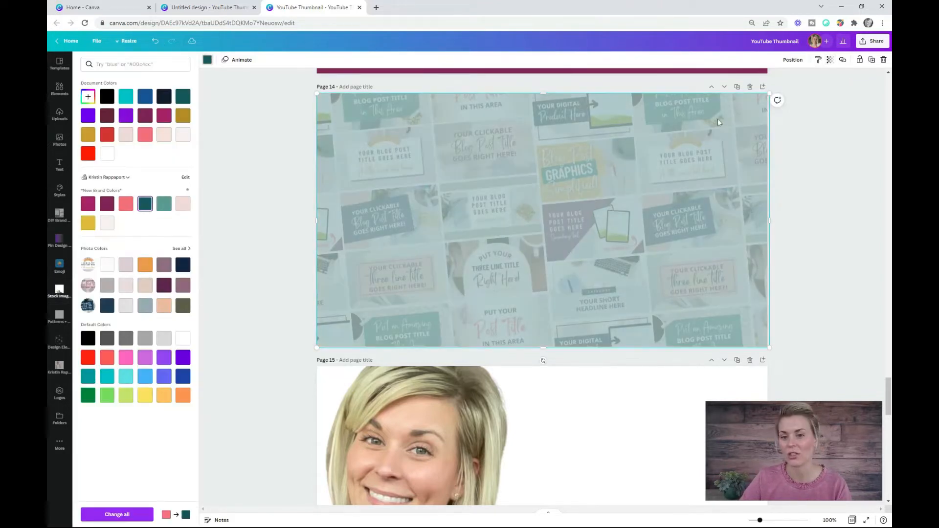
# - Review the backgrounds on pages 13 and 14, the page 10 example, the page 15 portrait and the separate selfies design
pyautogui.scroll(5, 817, 255)
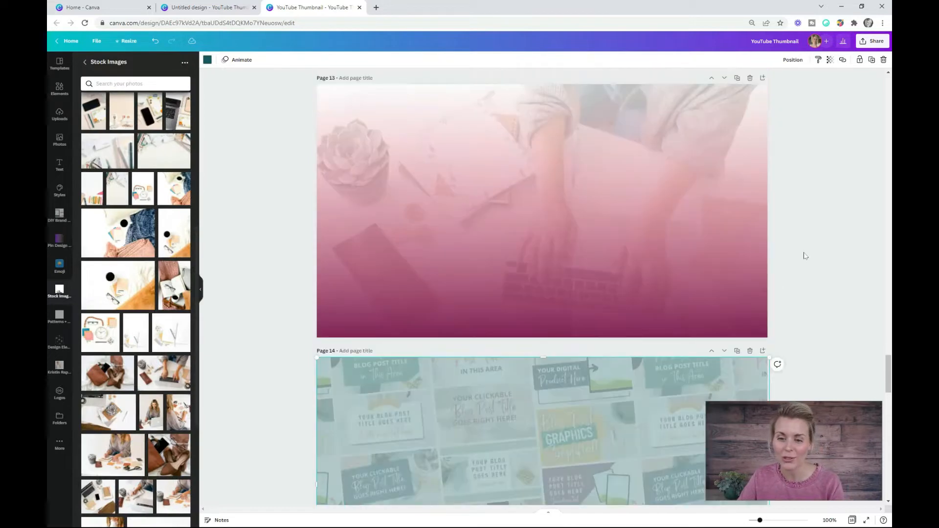
pyautogui.scroll(-4, 772, 233)
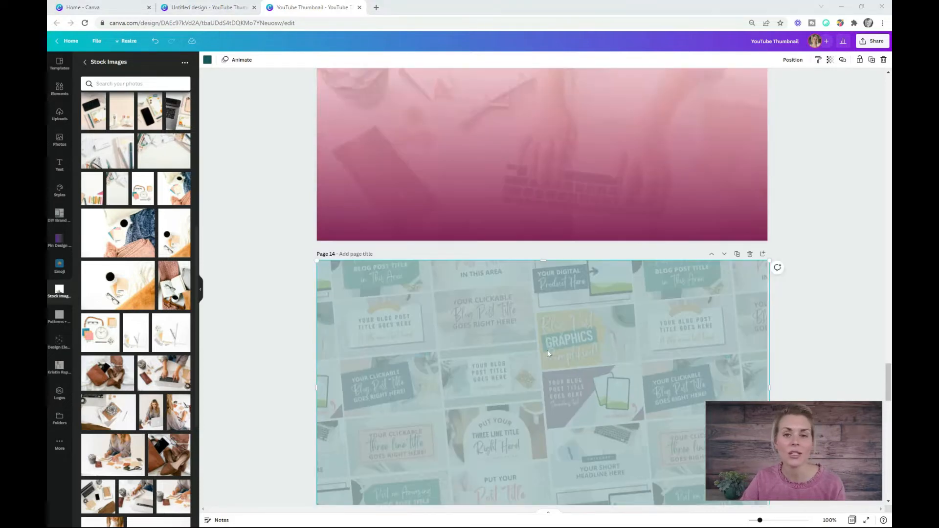
pyautogui.scroll(15, 547, 350)
pyautogui.scroll(6, 548, 352)
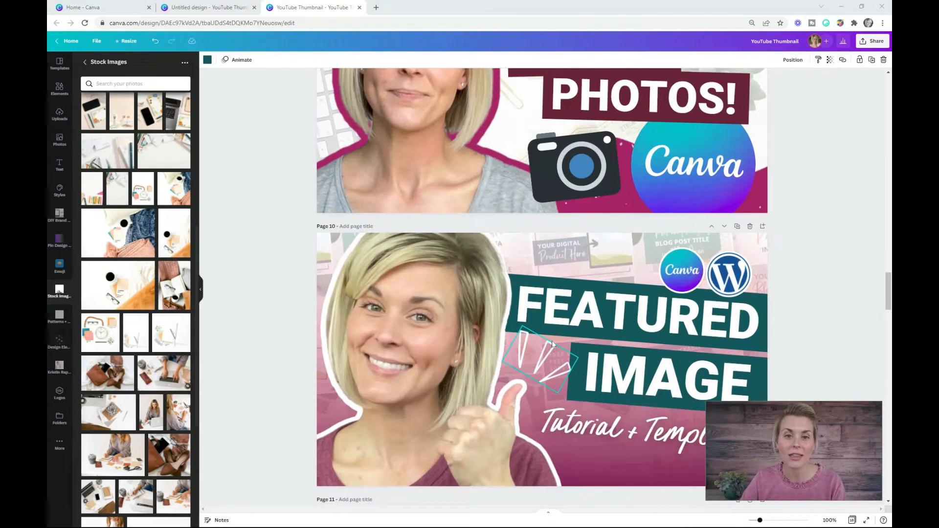
pyautogui.scroll(6, 553, 345)
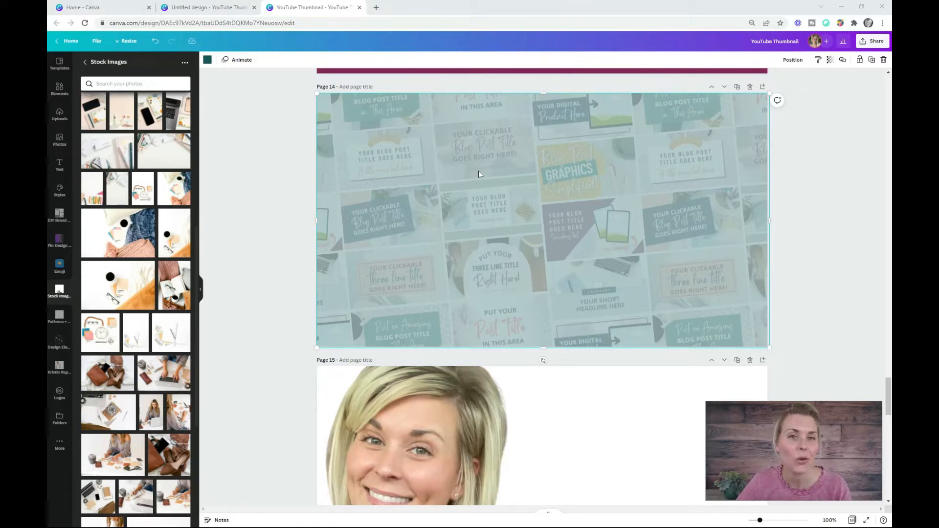
pyautogui.scroll(-5, 479, 174)
pyautogui.click(469, 404)
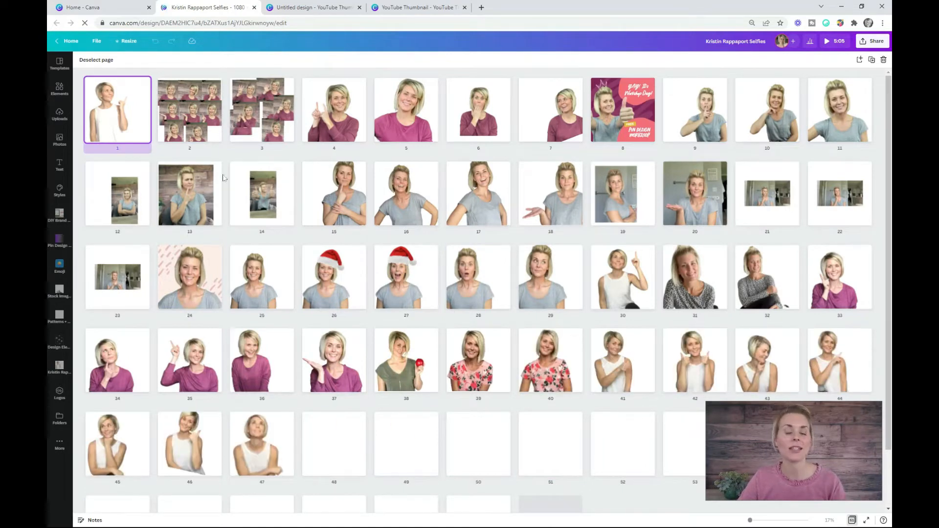
pyautogui.scroll(-2, 391, 249)
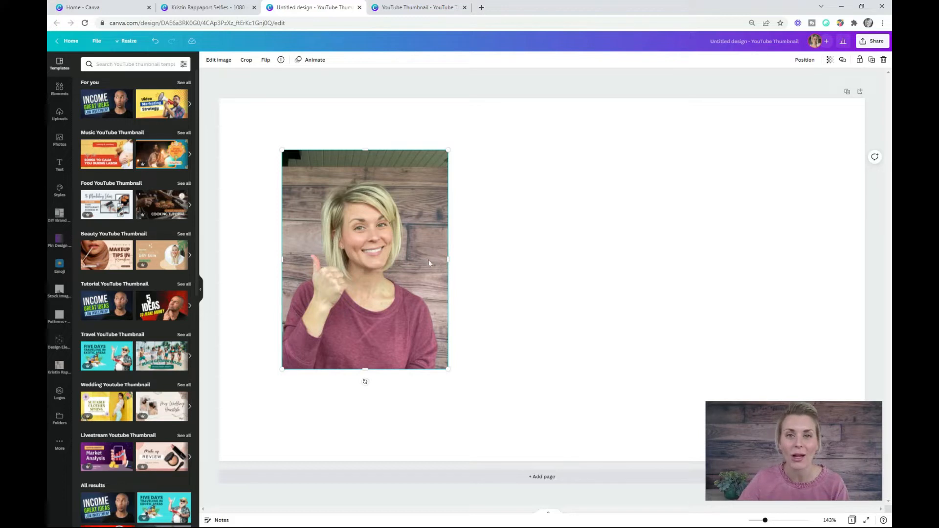
# - In the untitled thumbnail design, crop the top of the thumbs-up portrait and remove its background
pyautogui.moveTo(365, 150); pyautogui.dragTo(368, 175)
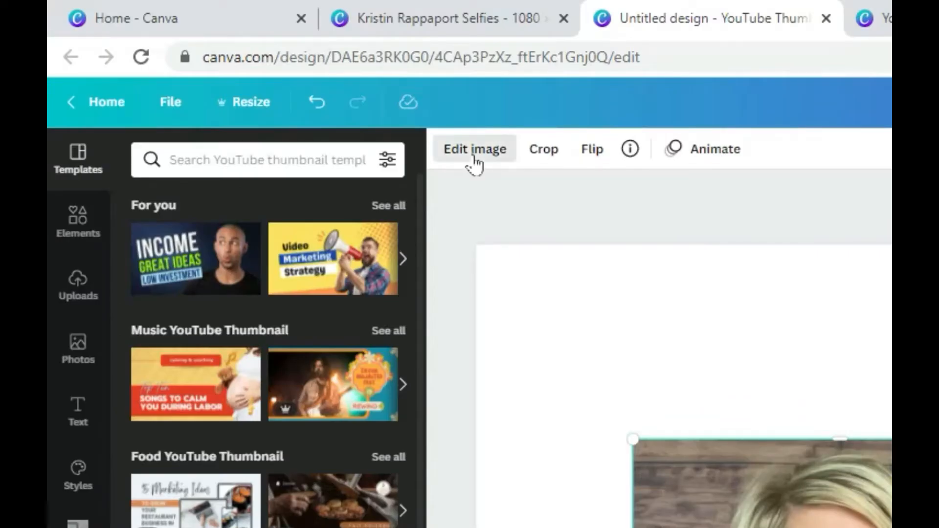
pyautogui.click(474, 156)
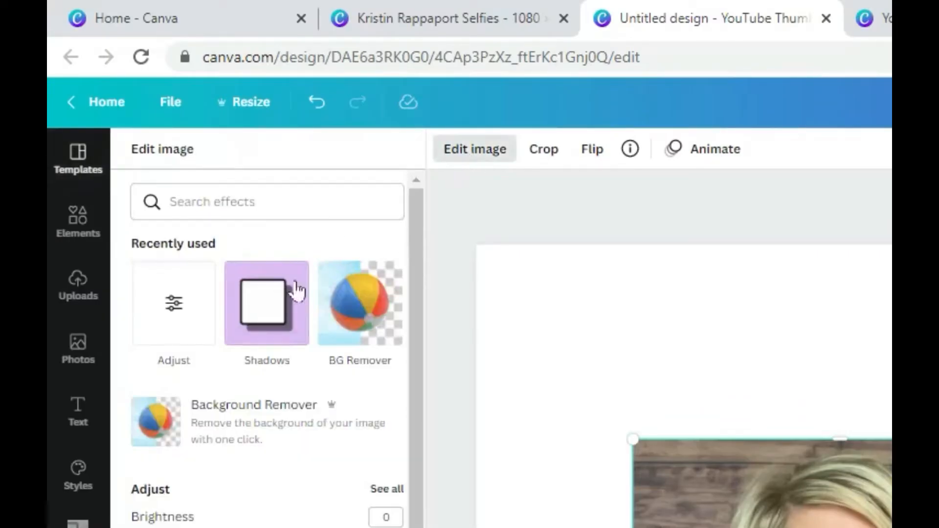
pyautogui.click(368, 304)
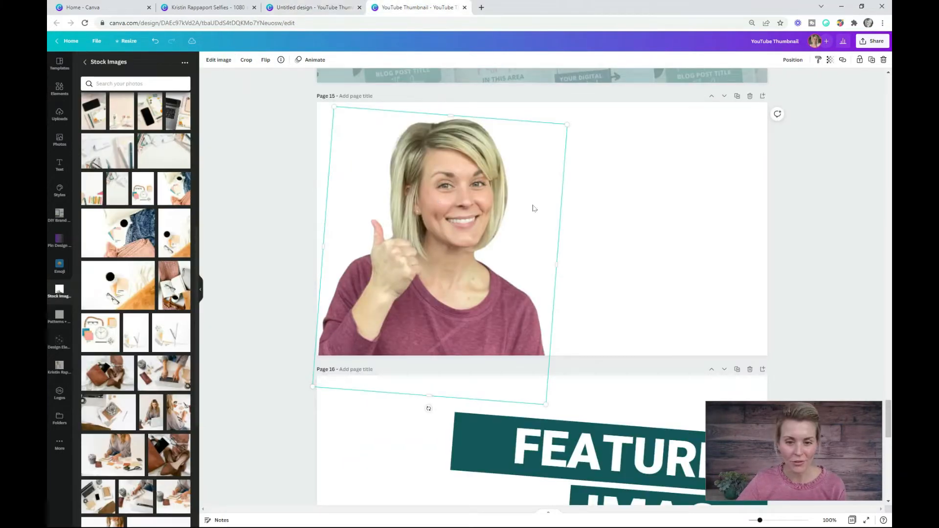
# - In the YouTube Thumbnail design, flip the cut-out portrait on page 15 horizontally and open its shadow effects
pyautogui.click(267, 62)
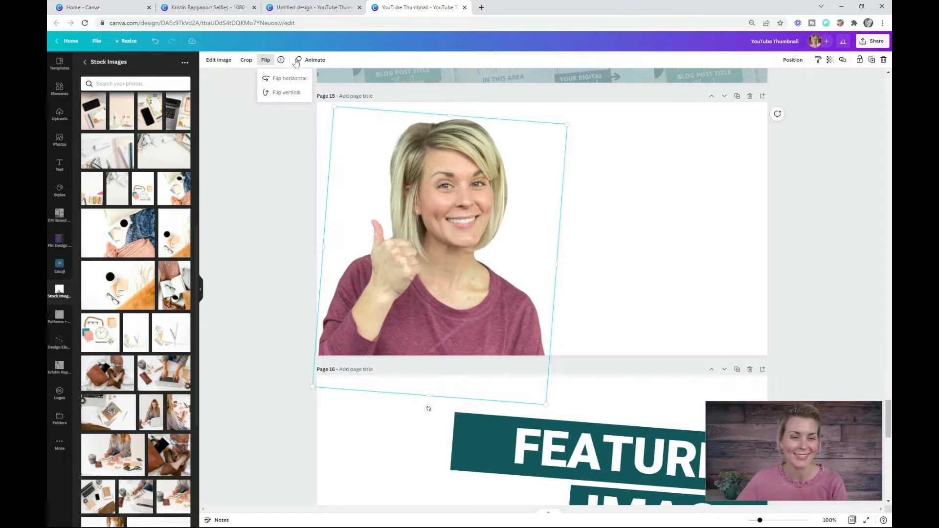
pyautogui.click(300, 79)
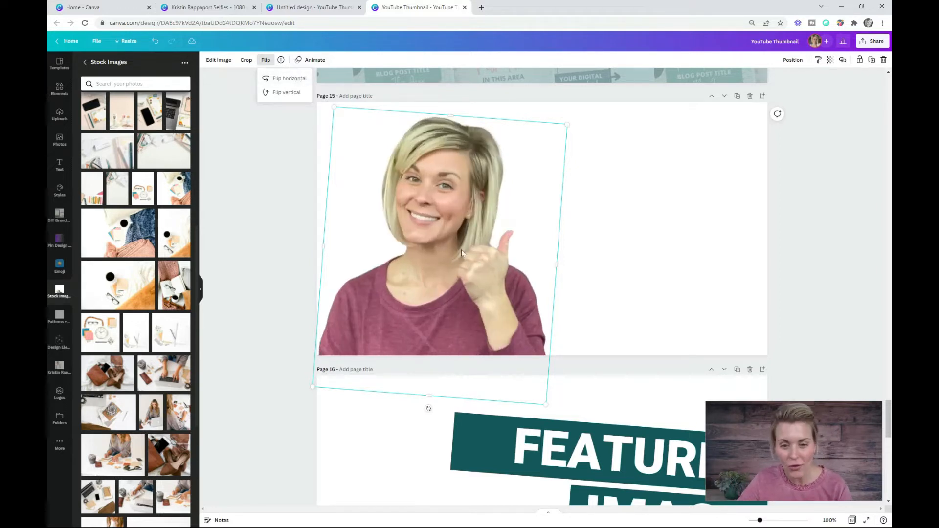
pyautogui.scroll(2, 463, 204)
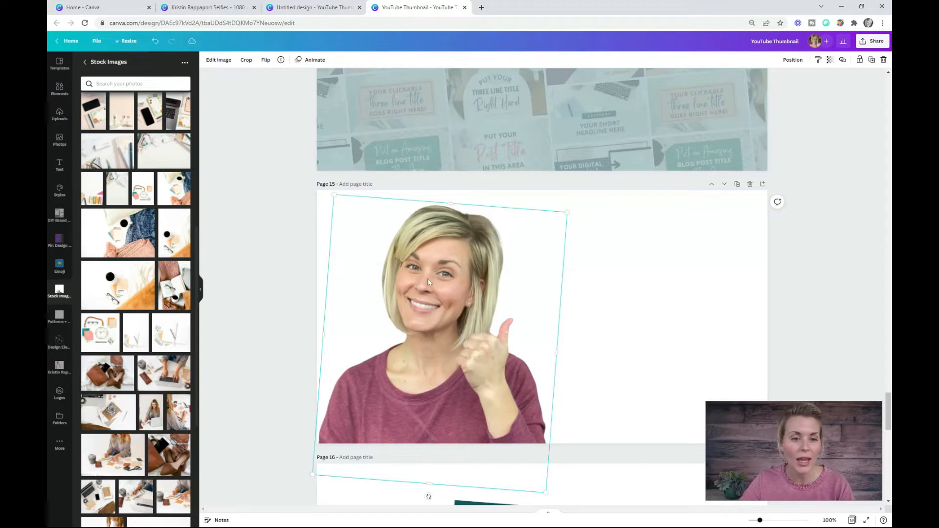
pyautogui.click(211, 63)
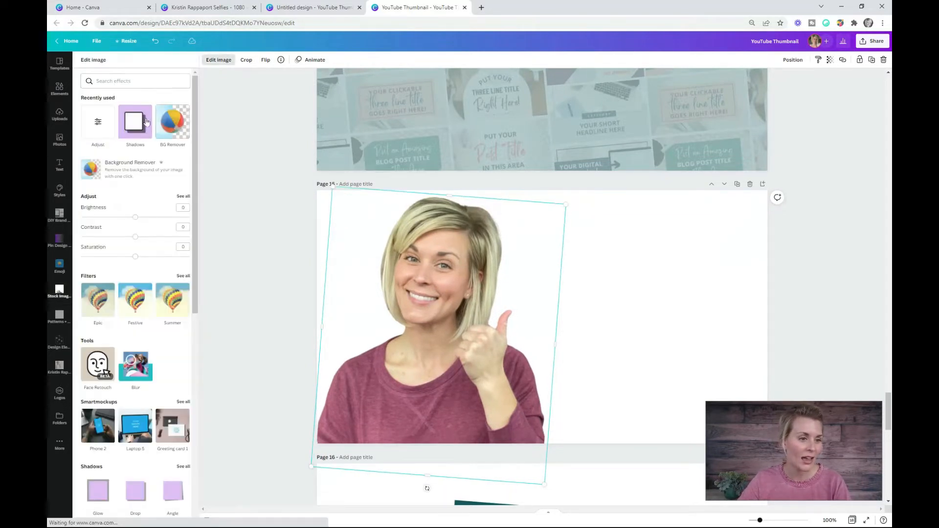
pyautogui.click(132, 114)
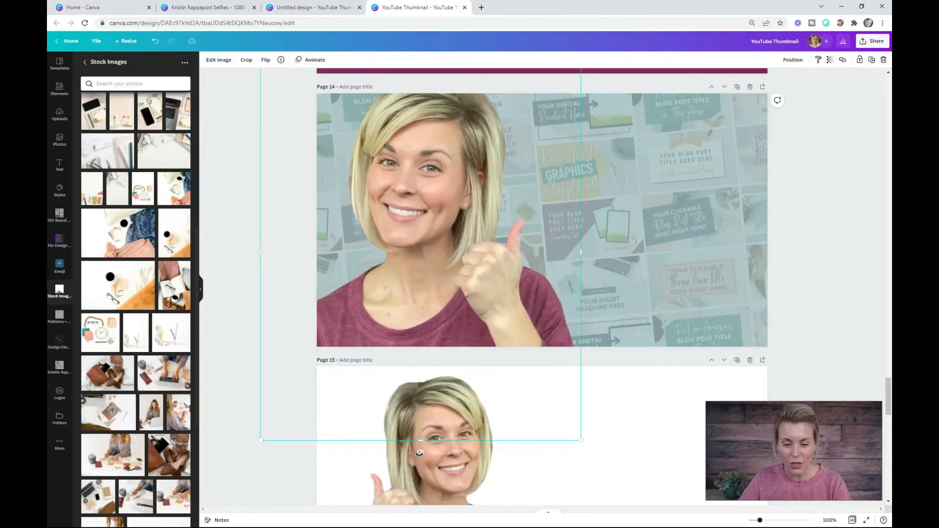
# - Place the flipped portrait enlarged on page 14, running off the page's lower edge, and apply a Glow shadow
pyautogui.moveTo(426, 470); pyautogui.dragTo(405, 439)
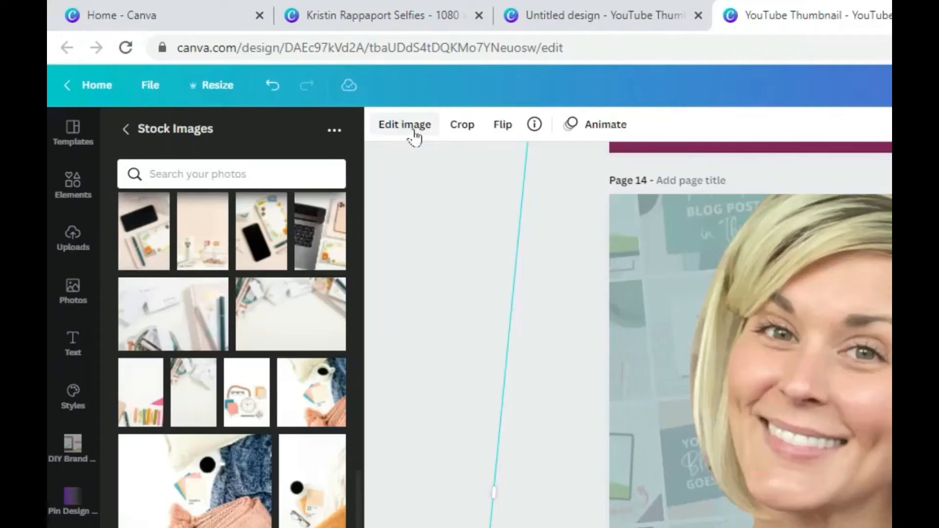
pyautogui.click(415, 130)
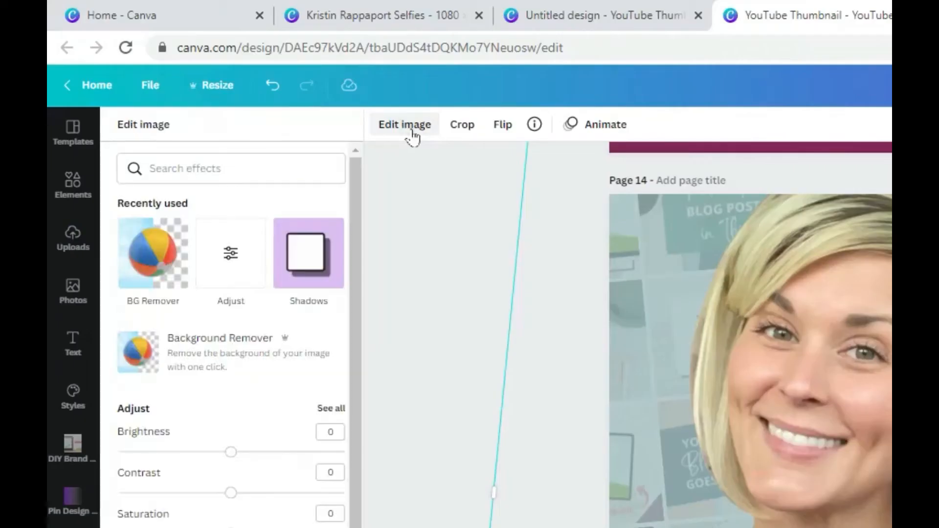
pyautogui.click(315, 251)
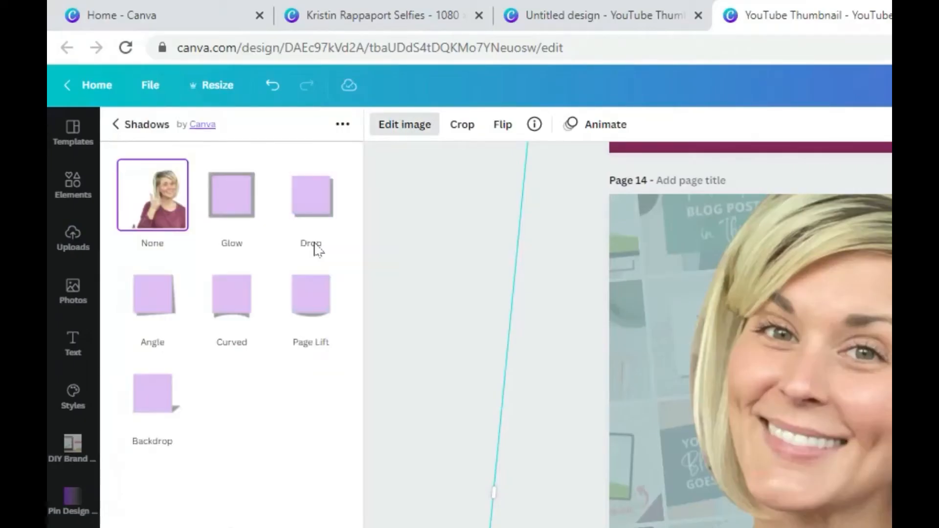
pyautogui.click(231, 198)
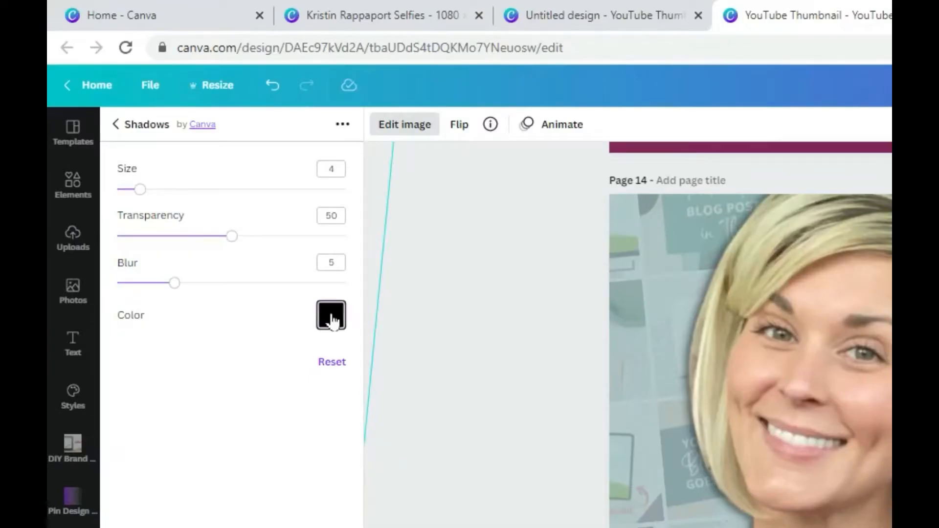
# - Set the portrait's glow to transparency 100, size 10 and blur 0
pyautogui.click(332, 316)
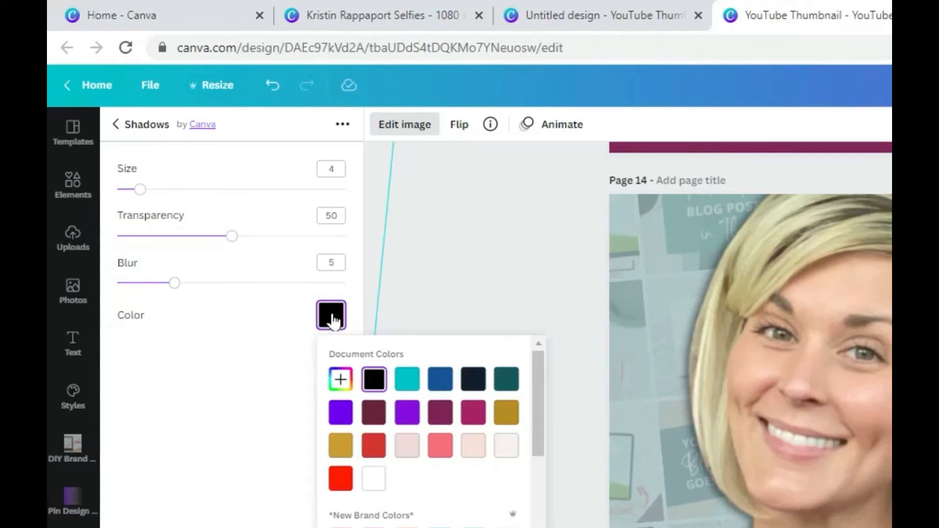
pyautogui.moveTo(233, 238); pyautogui.dragTo(377, 240)
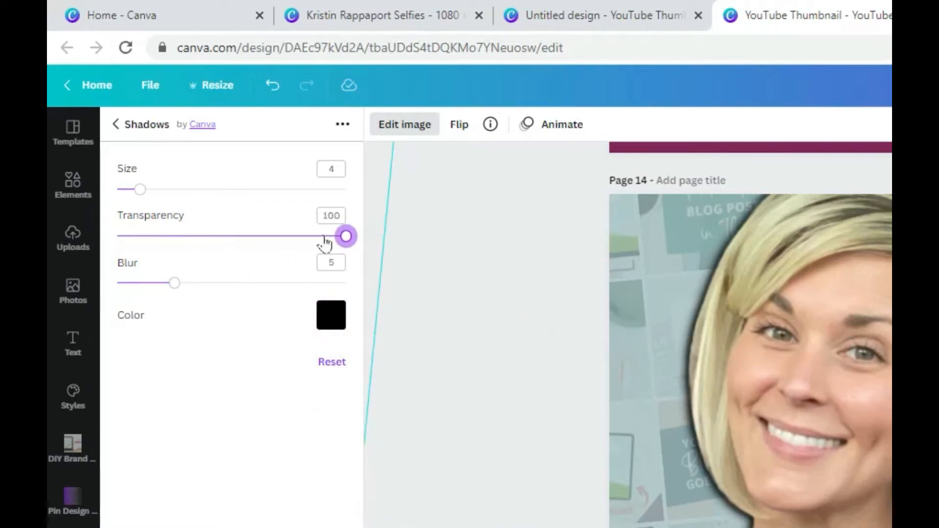
pyautogui.moveTo(140, 193); pyautogui.dragTo(174, 190)
pyautogui.moveTo(178, 290); pyautogui.dragTo(117, 283)
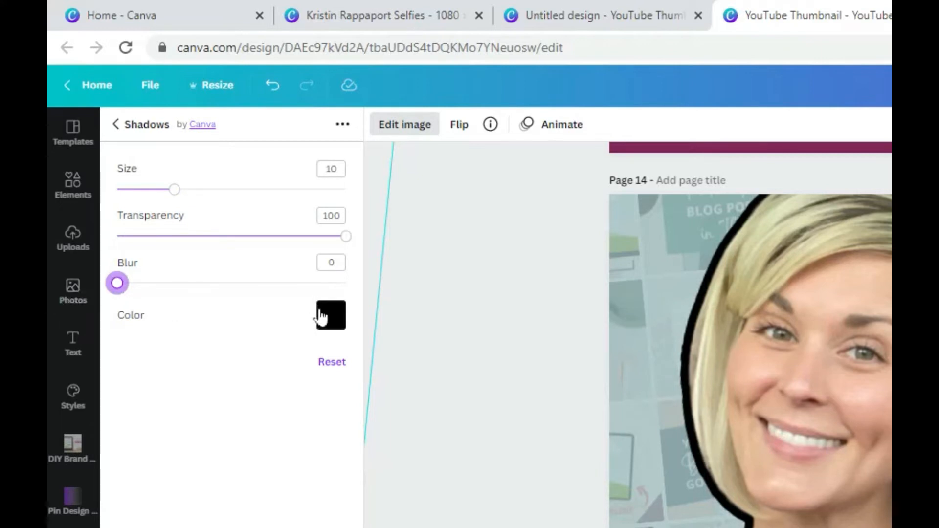
# - Try white and a yellow brand color for the portrait's glow, and settle on white
pyautogui.click(329, 324)
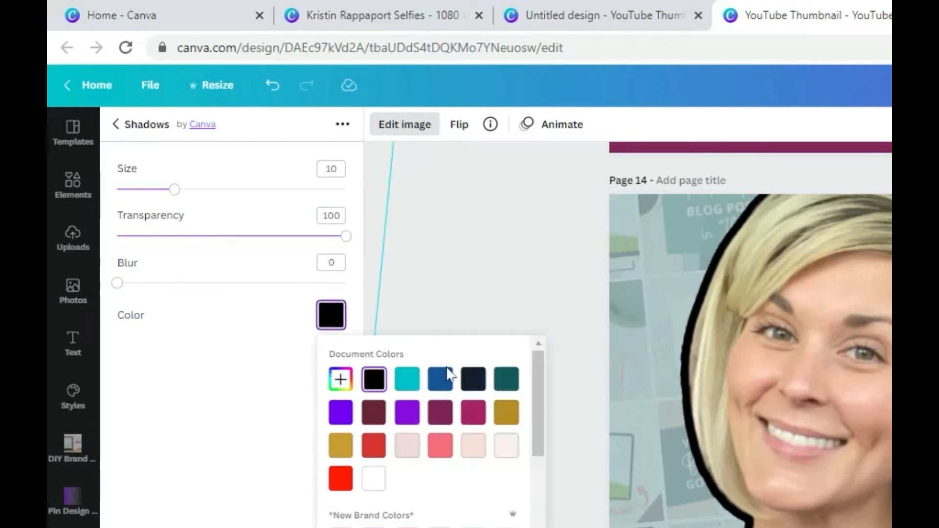
pyautogui.click(373, 479)
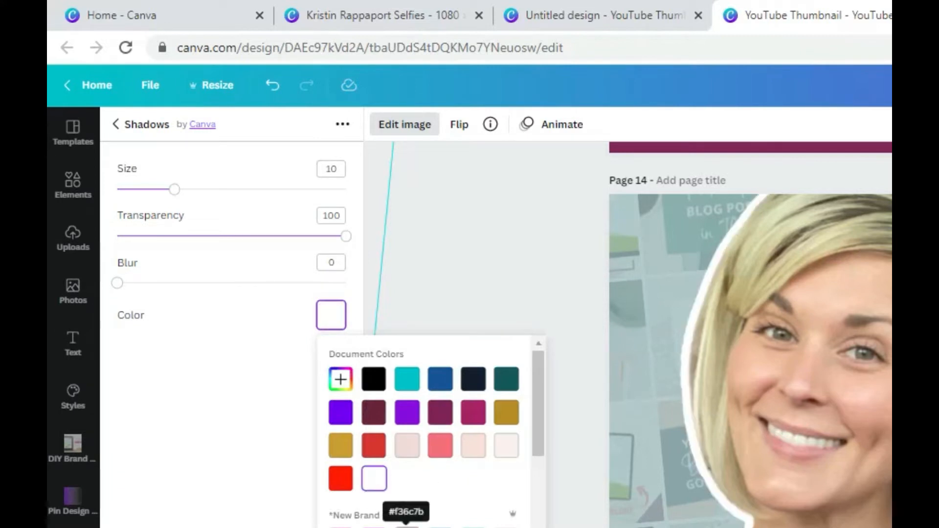
pyautogui.scroll(-2, 390, 460)
pyautogui.click(340, 496)
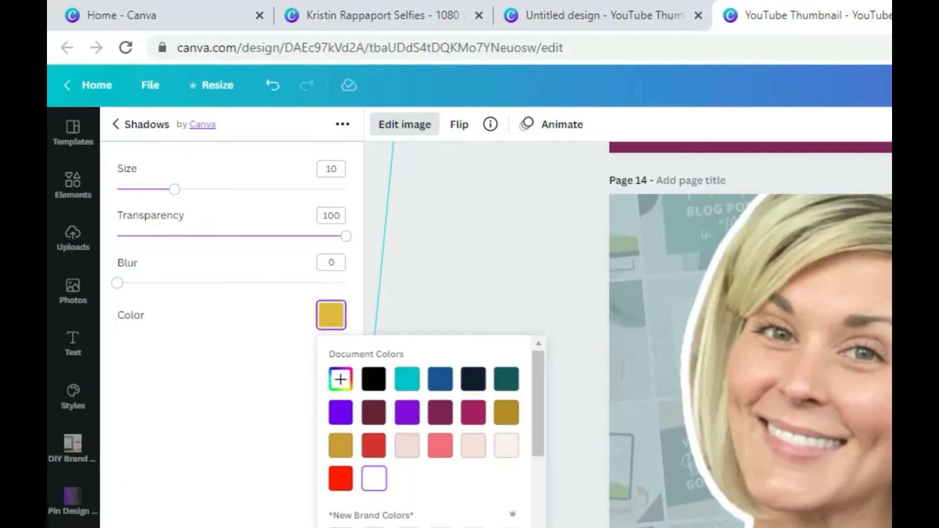
pyautogui.click(374, 479)
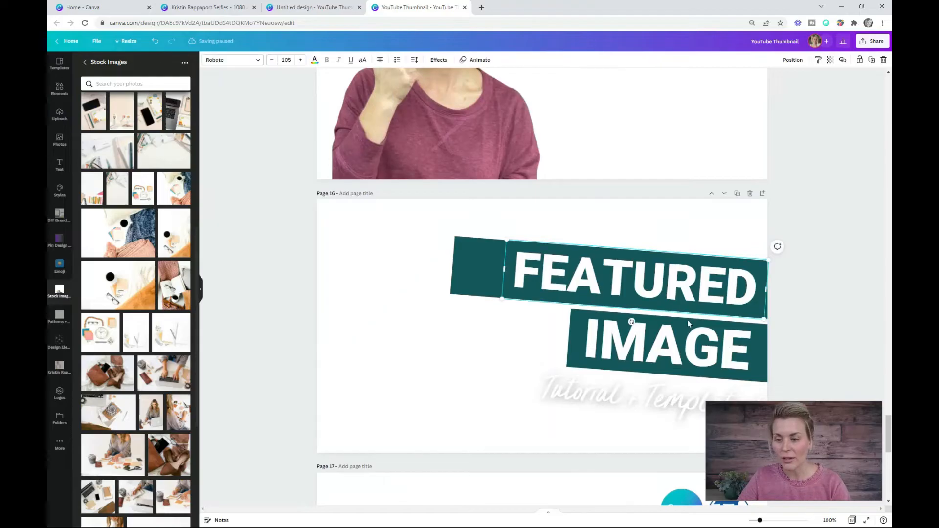
# - Copy the "FEATURED IMAGE" title with its teal bars and the "Tutorial + Templates!" text from page 16 onto page 14, behind the portrait
pyautogui.click(739, 334)
pyautogui.moveTo(797, 248); pyautogui.dragTo(562, 399)
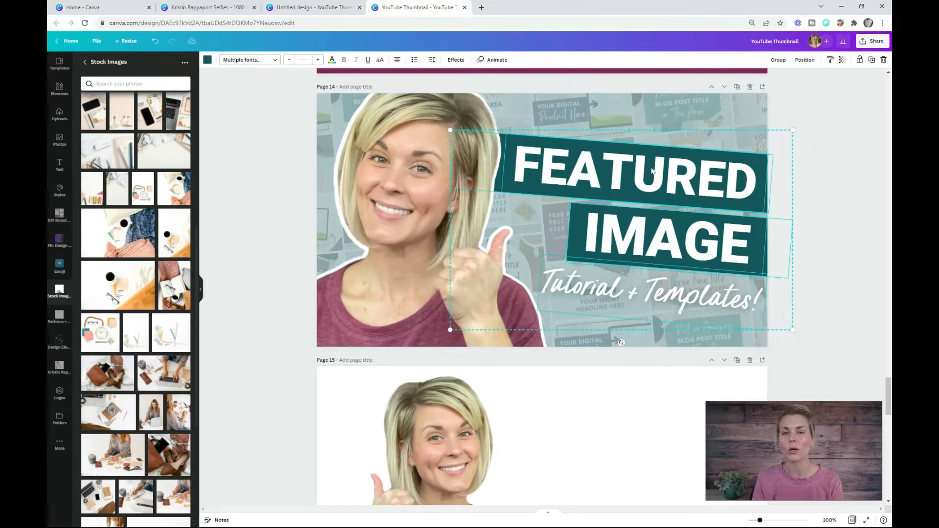
pyautogui.click(759, 307)
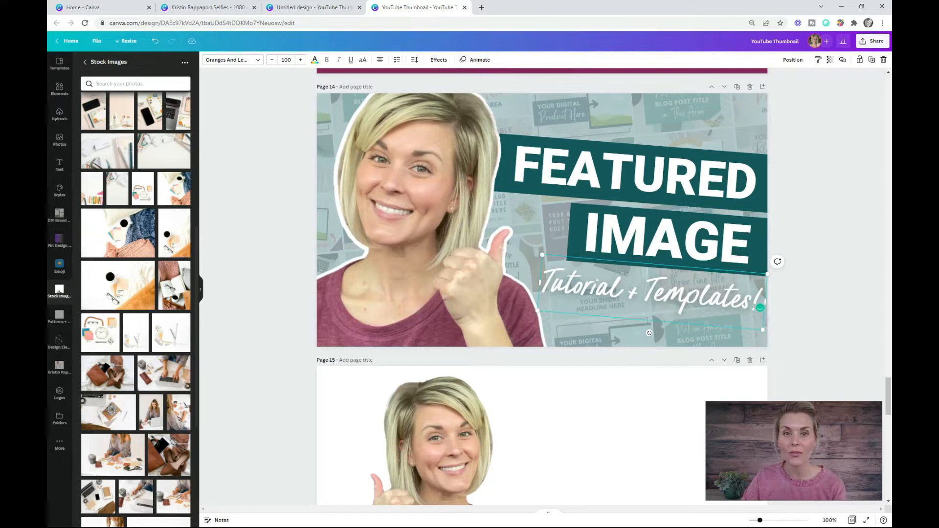
pyautogui.moveTo(543, 283); pyautogui.dragTo(782, 302)
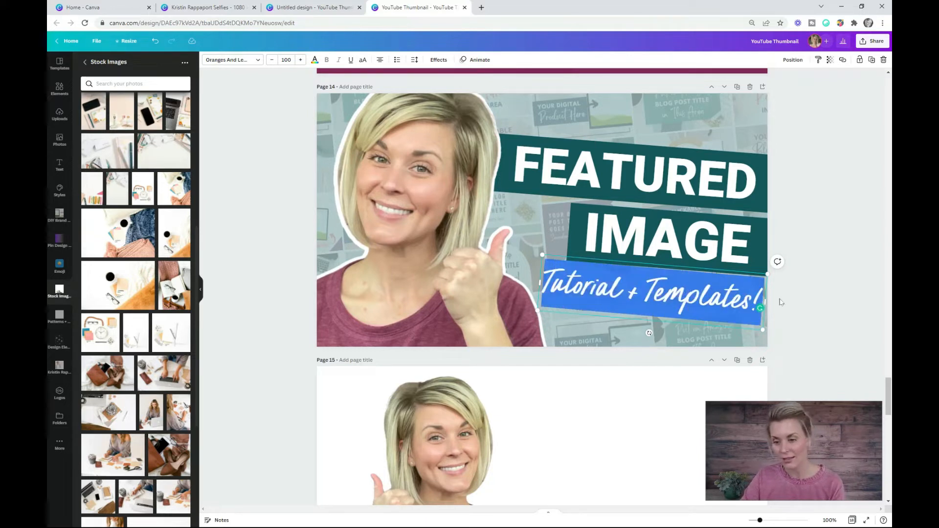
pyautogui.click(816, 303)
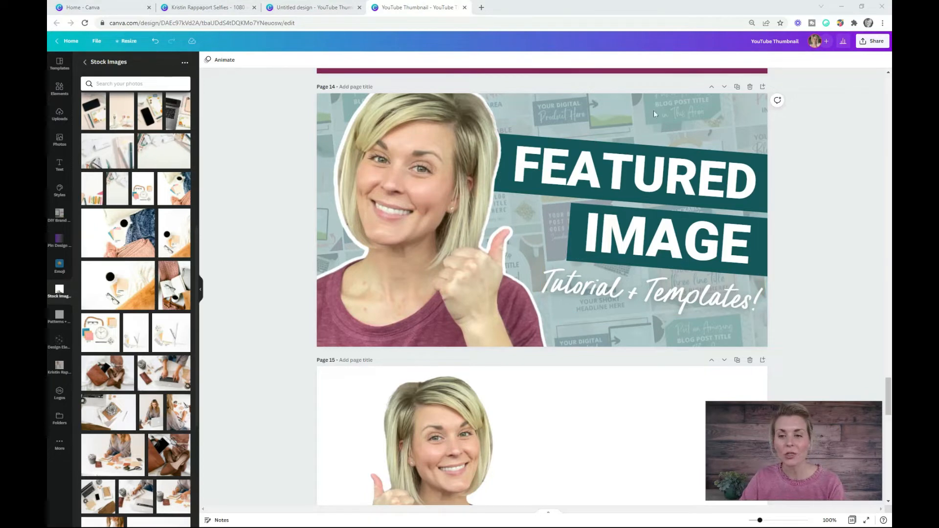
# - Review the finished thumbnails from page 14 back through the earlier pages, comparing backgrounds, portrait outlines and title styling
pyautogui.scroll(2, 648, 219)
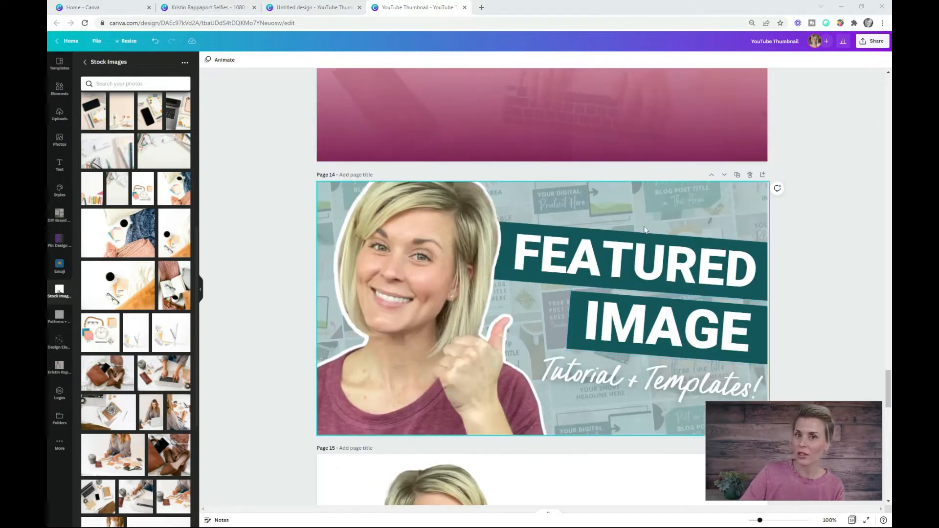
pyautogui.scroll(6, 646, 225)
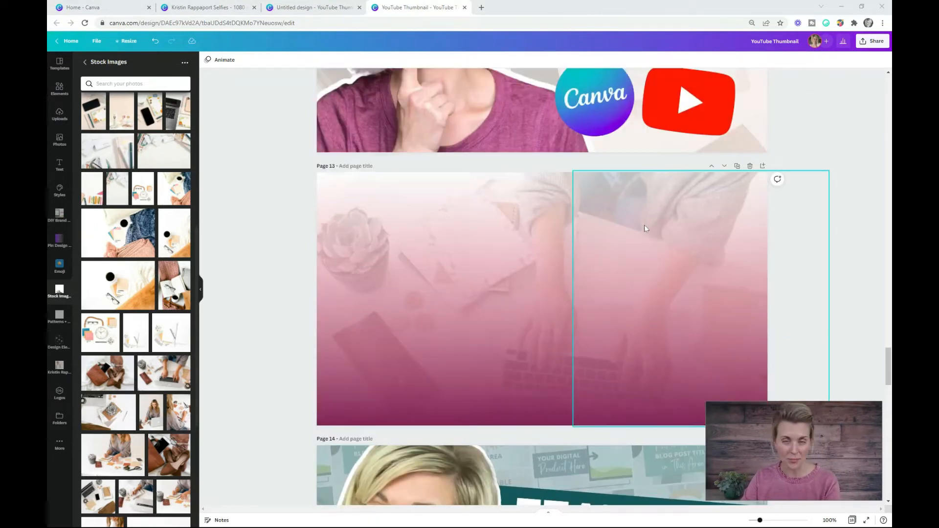
pyautogui.scroll(6, 645, 229)
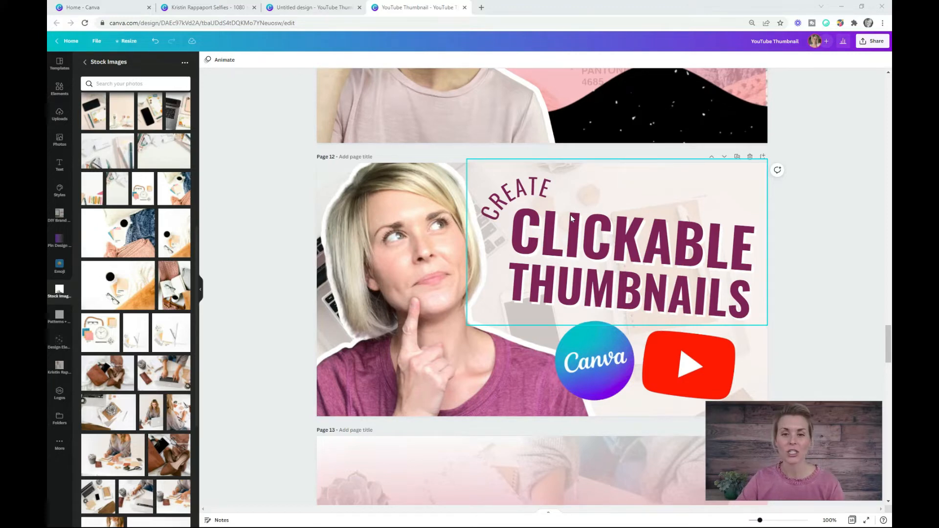
pyautogui.scroll(4, 582, 213)
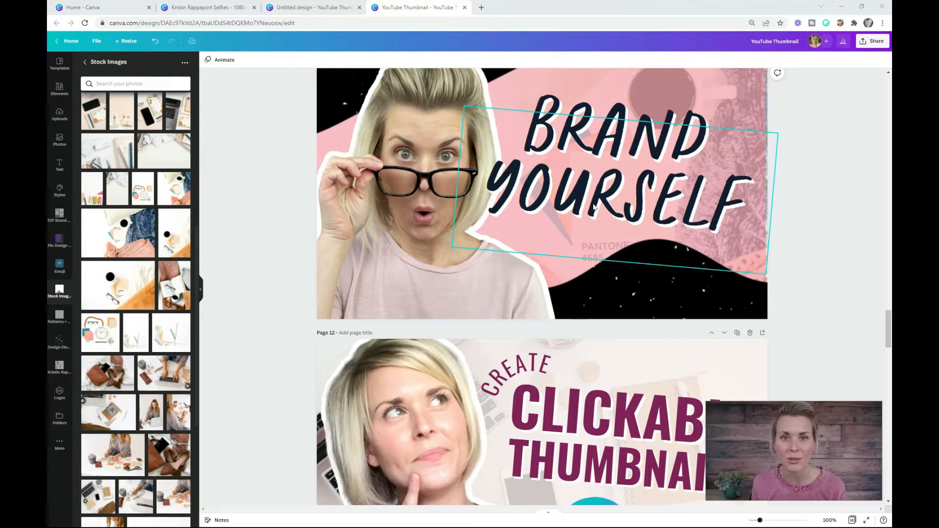
pyautogui.scroll(10, 594, 207)
pyautogui.scroll(10, 652, 330)
pyautogui.scroll(5, 653, 333)
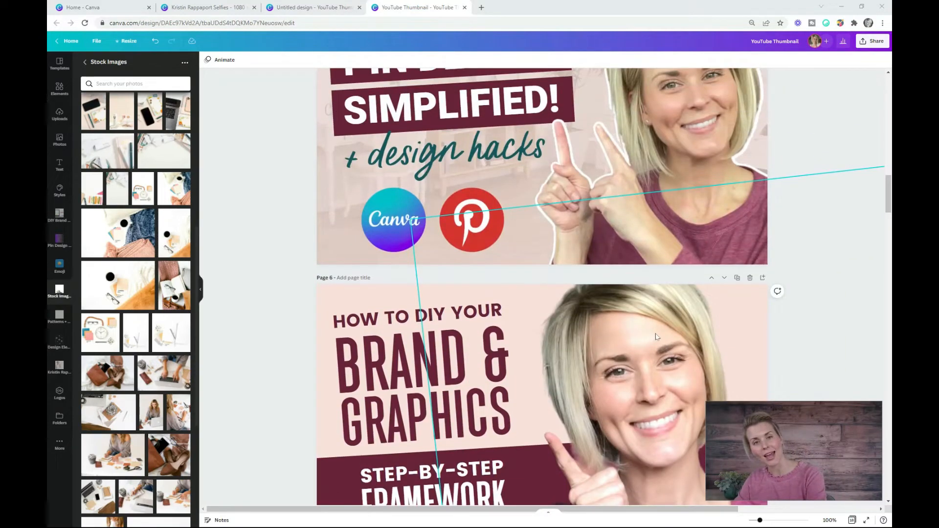
pyautogui.scroll(4, 656, 337)
pyautogui.scroll(5, 666, 353)
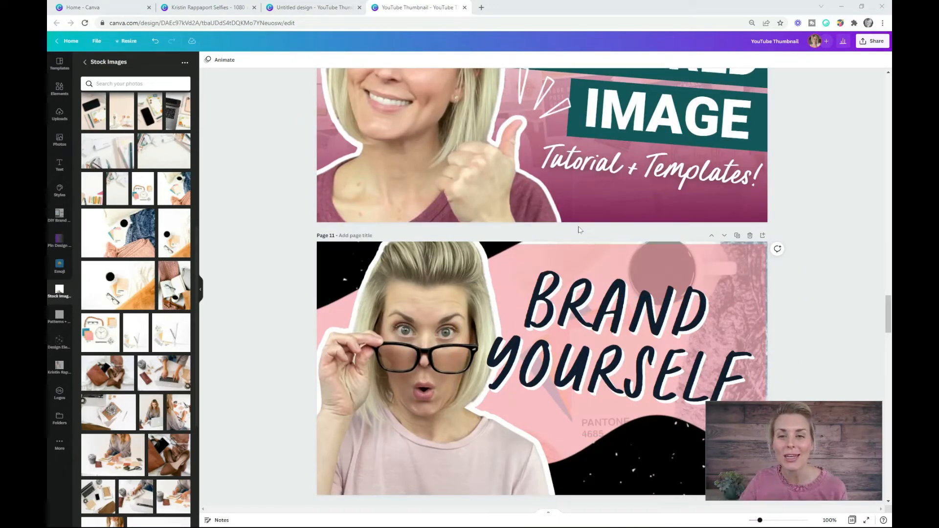
pyautogui.scroll(3, 556, 179)
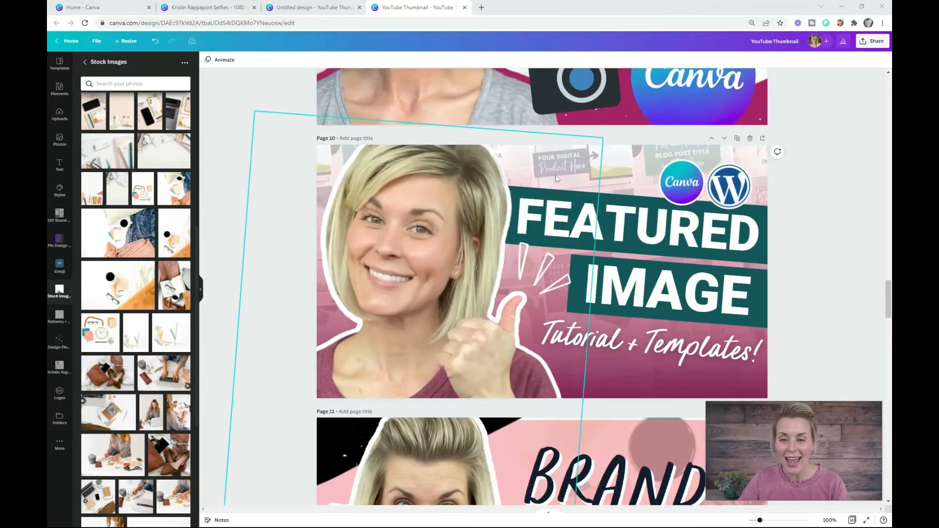
# - Examine the accent lines and logos on page 10, the camera graphics on page 9 and the text styling on page 8
pyautogui.click(548, 256)
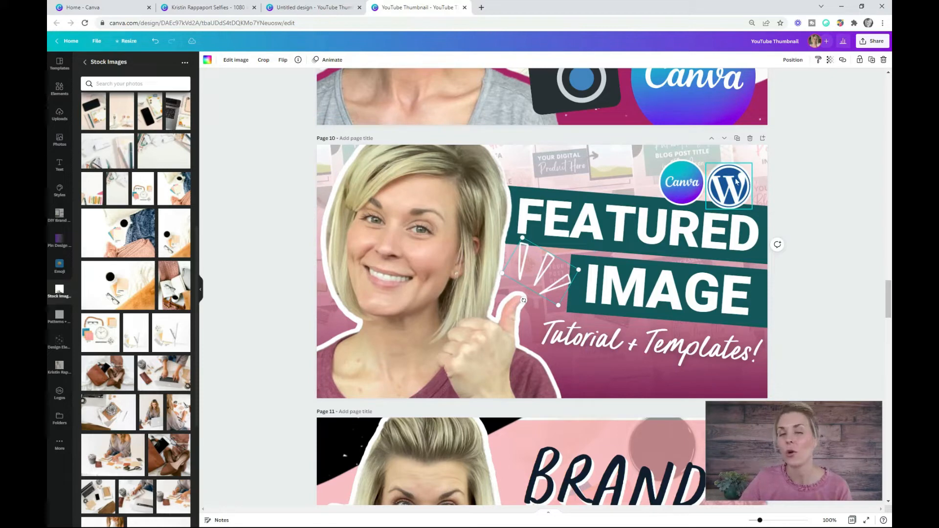
pyautogui.scroll(5, 736, 181)
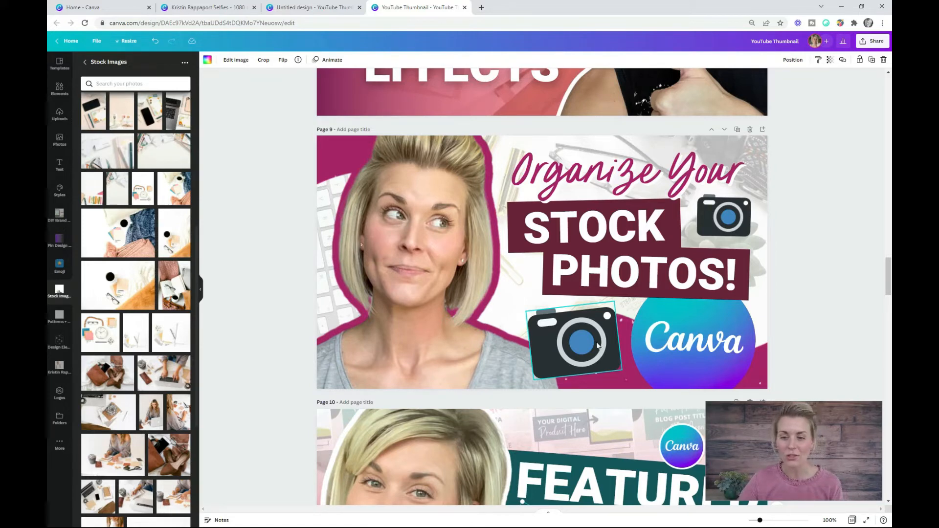
pyautogui.scroll(5, 597, 345)
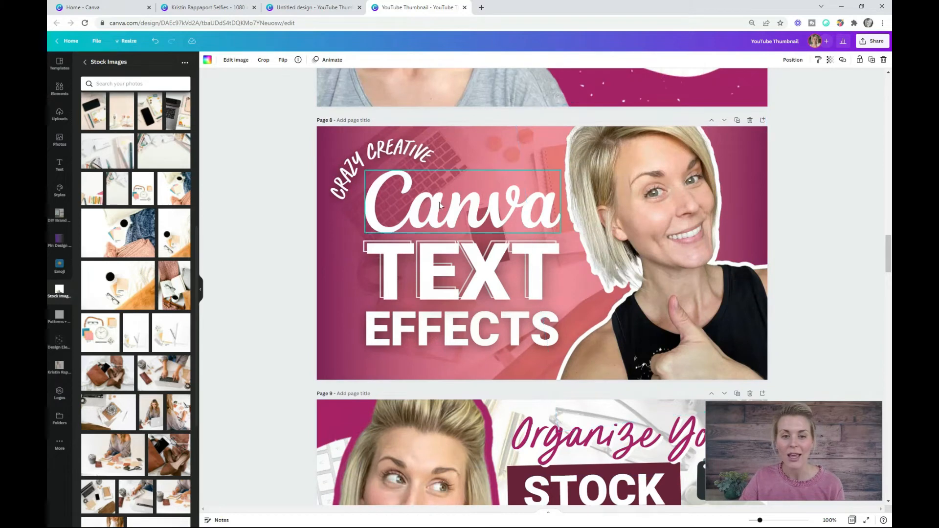
pyautogui.click(376, 160)
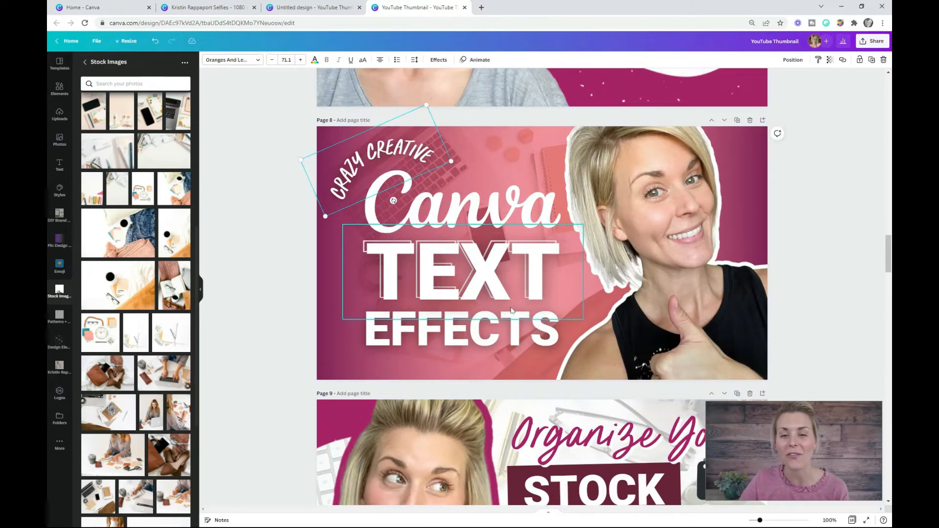
pyautogui.click(459, 255)
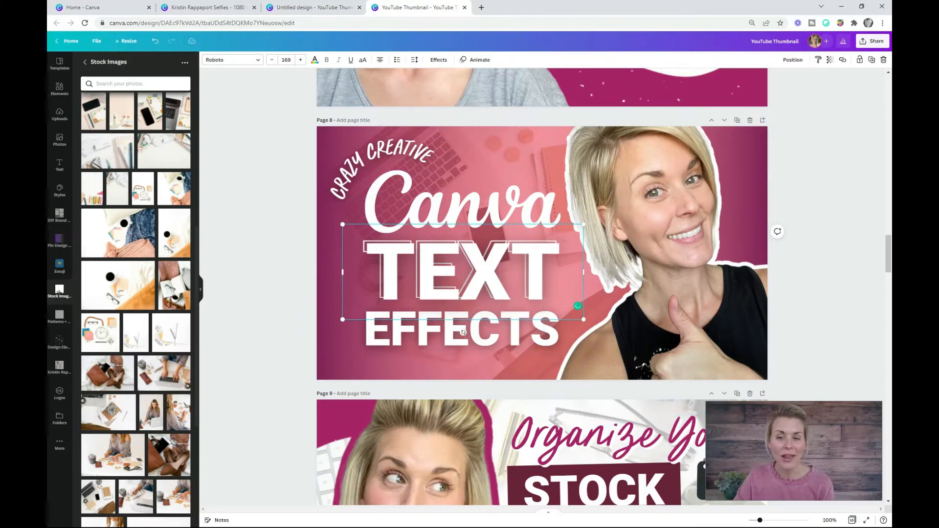
# - Examine the portrait, background and title layouts of the thumbnails on pages 7, 6 and 5
pyautogui.scroll(5, 508, 344)
pyautogui.click(327, 142)
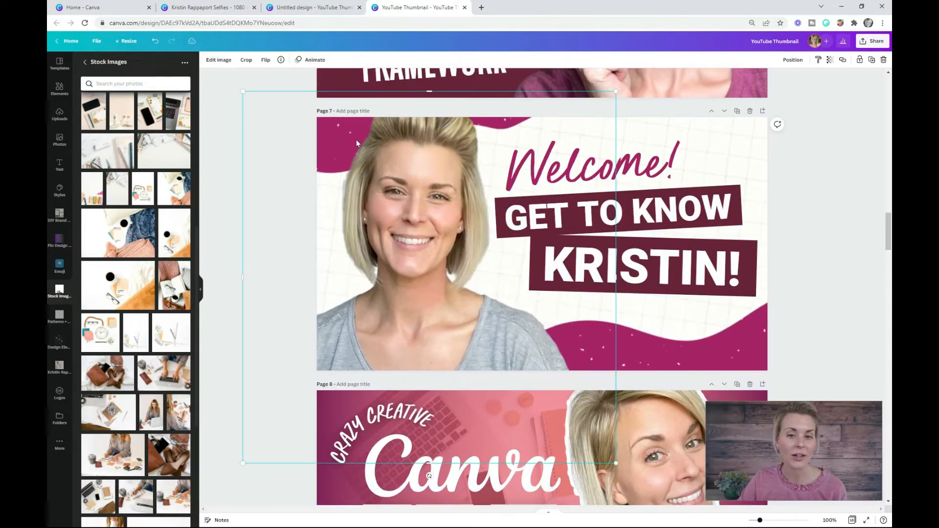
pyautogui.scroll(3, 747, 343)
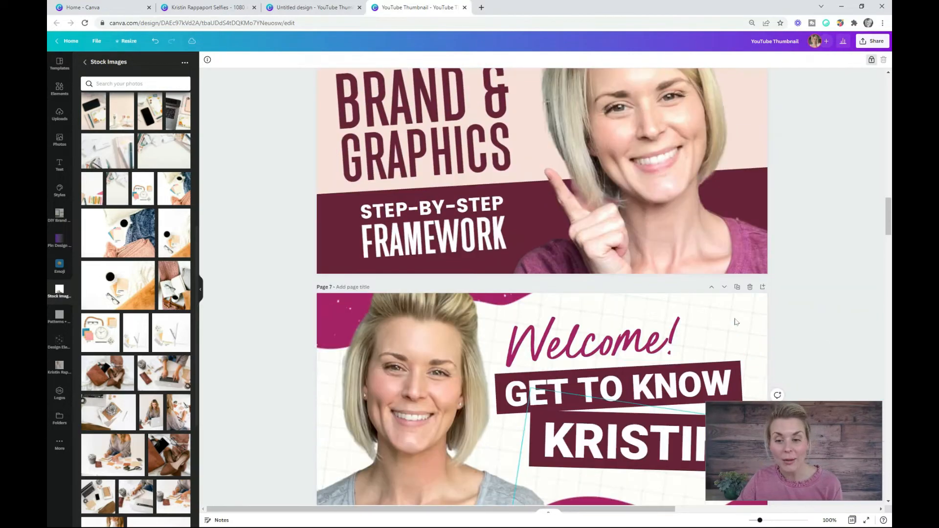
pyautogui.click(736, 309)
pyautogui.scroll(3, 736, 309)
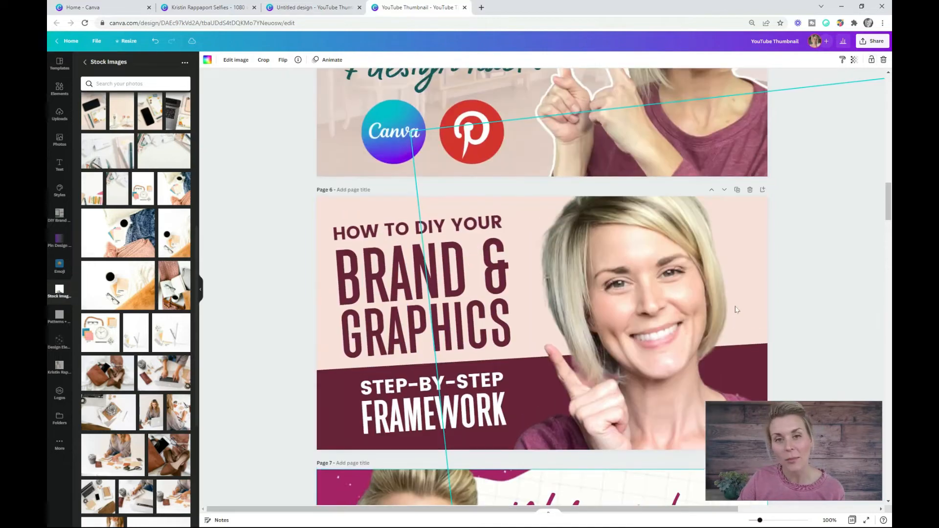
pyautogui.scroll(3, 736, 309)
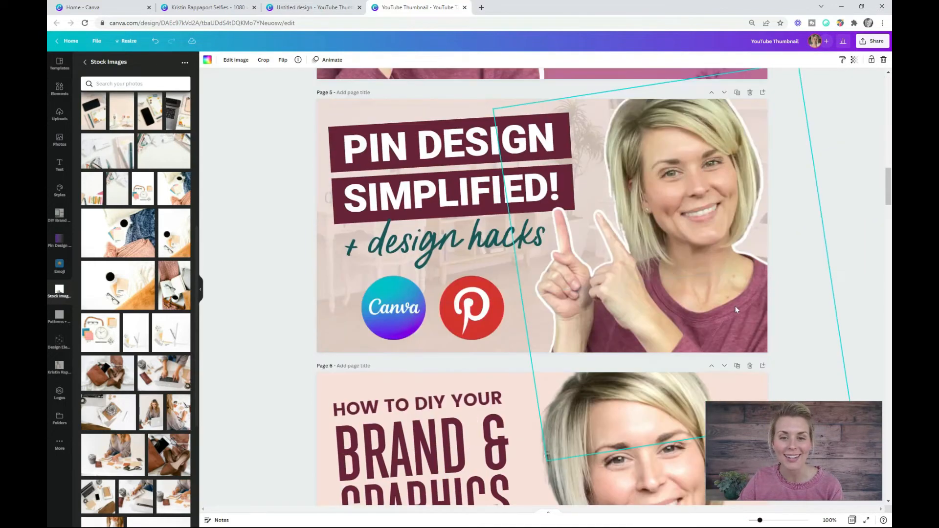
pyautogui.scroll(-20, 735, 306)
pyautogui.scroll(3, 769, 383)
pyautogui.click(834, 267)
pyautogui.hotkey('ctrl', '+')
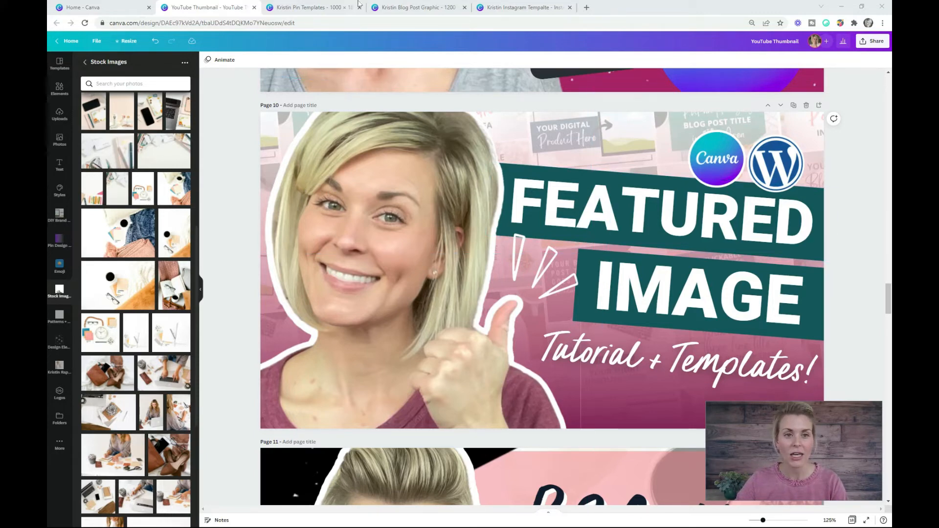
# - Open the Blog Post Graphic design beside the YouTube Thumbnail design and view its featured image graphic on page 7
pyautogui.moveTo(415, 7); pyautogui.dragTo(310, 8)
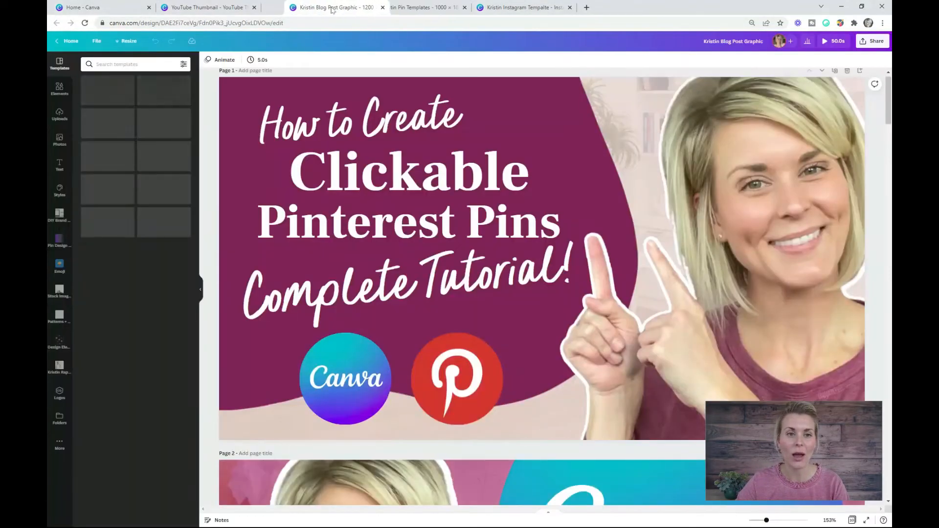
pyautogui.scroll(-10, 460, 287)
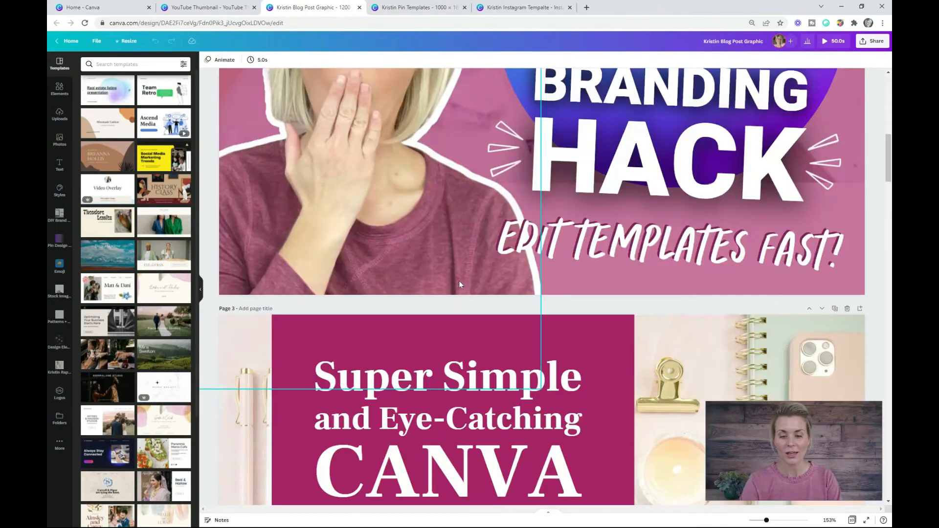
pyautogui.scroll(-15, 488, 272)
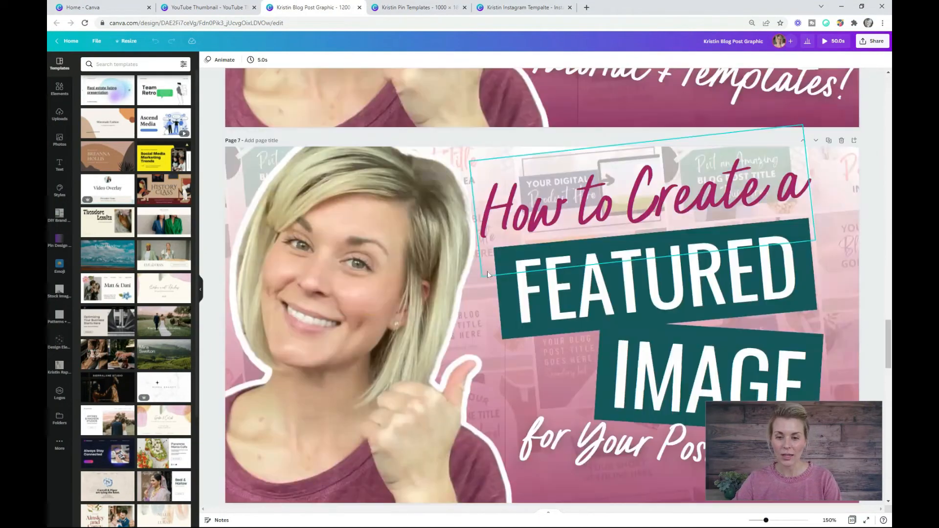
pyautogui.scroll(-1, 543, 288)
pyautogui.hotkey('ctrl', '-')
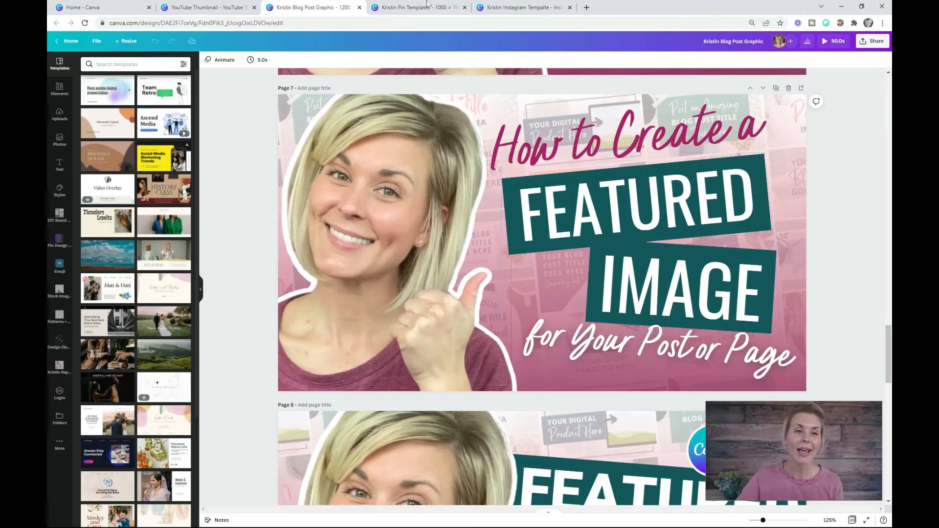
# - Copy every element of YouTube Thumbnail page 10 onto a new blank page after page 7 in the Blog Post Graphic design
pyautogui.click(185, 9)
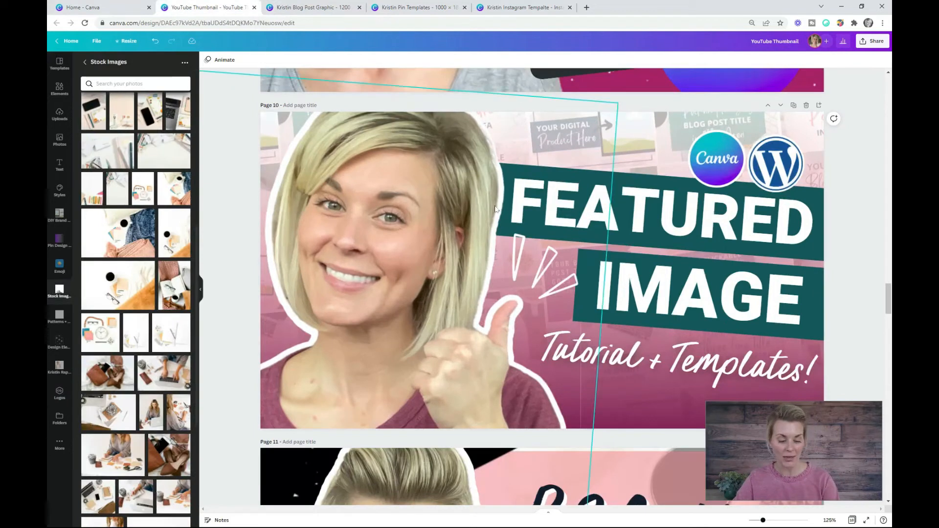
pyautogui.hotkey('ctrl', 'a')
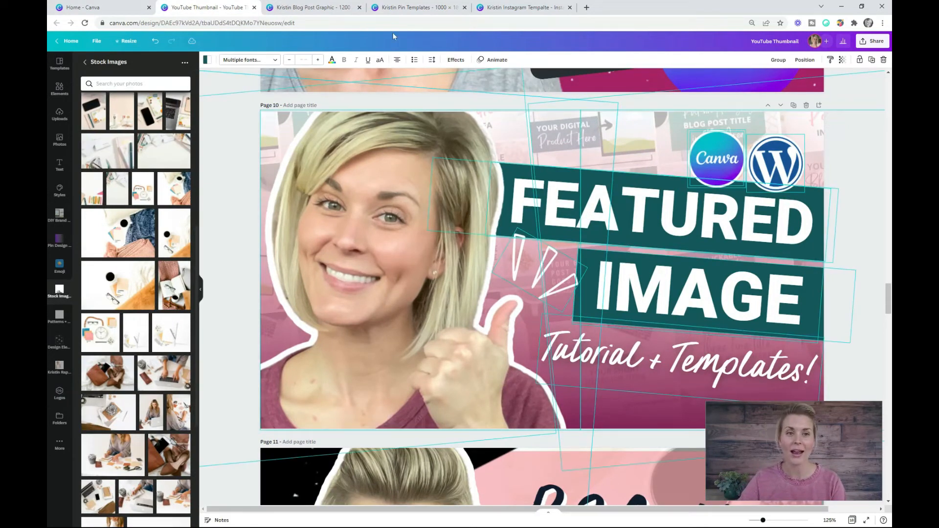
pyautogui.click(313, 8)
pyautogui.click(778, 89)
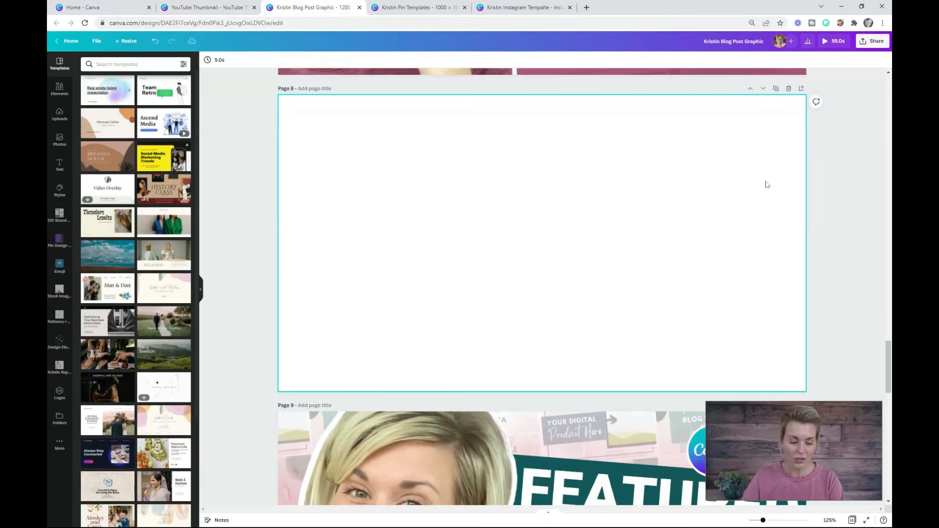
pyautogui.hotkey('ctrl', 'v')
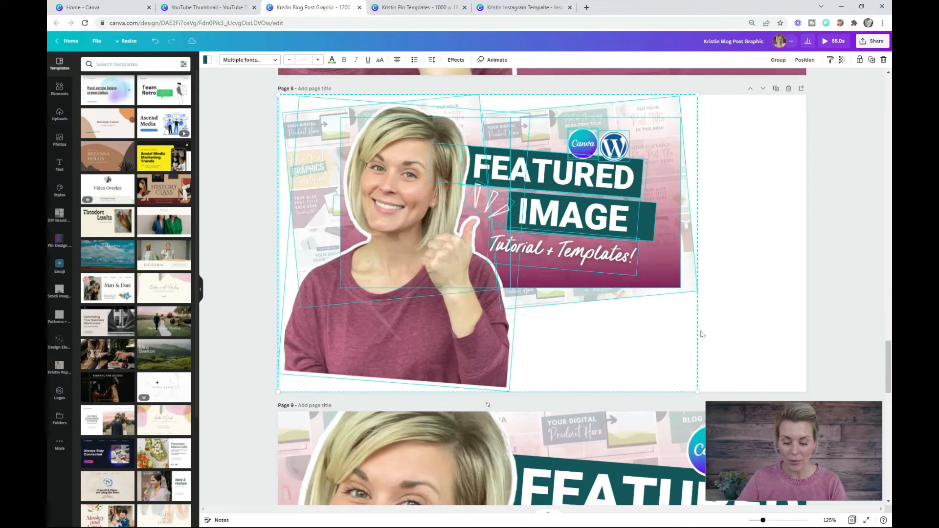
# - Enlarge the pasted thumbnail elements together on page 8 and position them to fill the whole page
pyautogui.hotkey('ctrl', '-')
pyautogui.hotkey('ctrl', '-')
pyautogui.moveTo(636, 345); pyautogui.dragTo(828, 480)
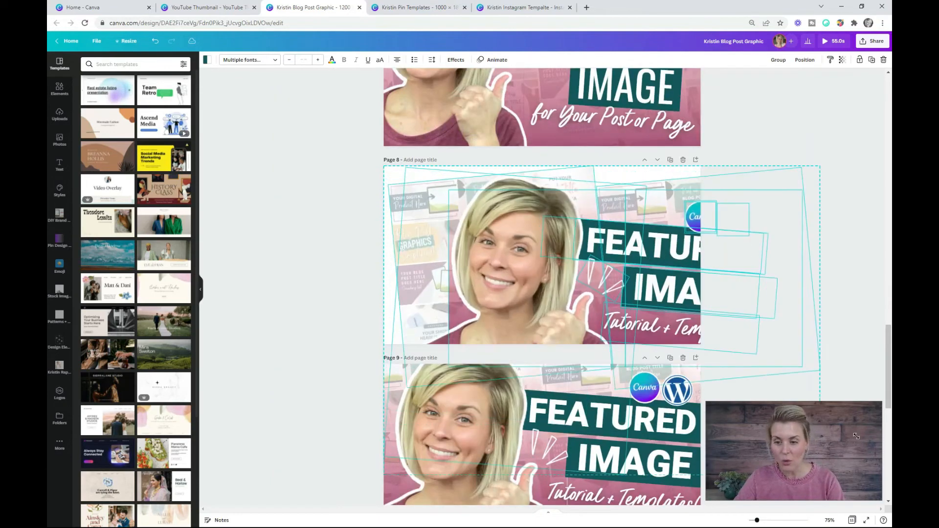
pyautogui.moveTo(639, 288); pyautogui.dragTo(570, 274)
pyautogui.click(814, 253)
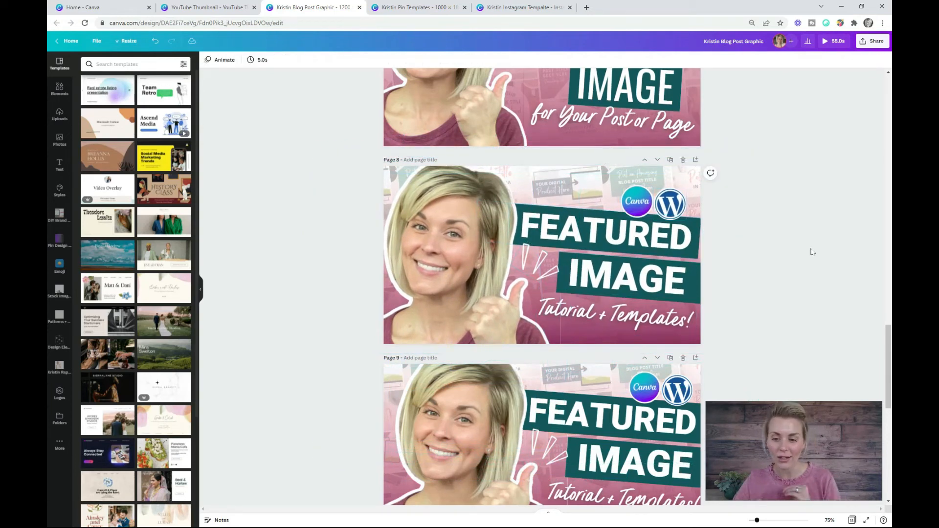
# - Undo the pasted thumbnail and the added blank page in the Blog Post Graphic design
pyautogui.scroll(2, 815, 247)
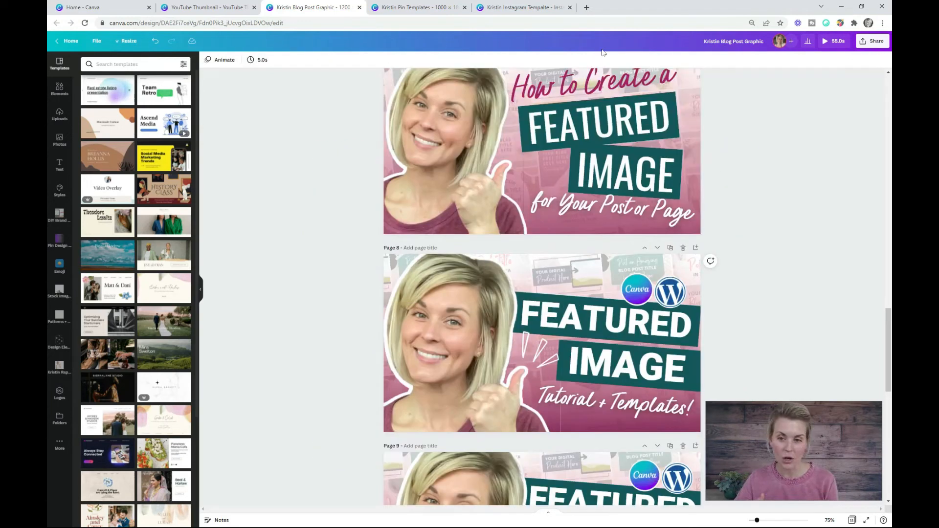
pyautogui.scroll(2, 657, 147)
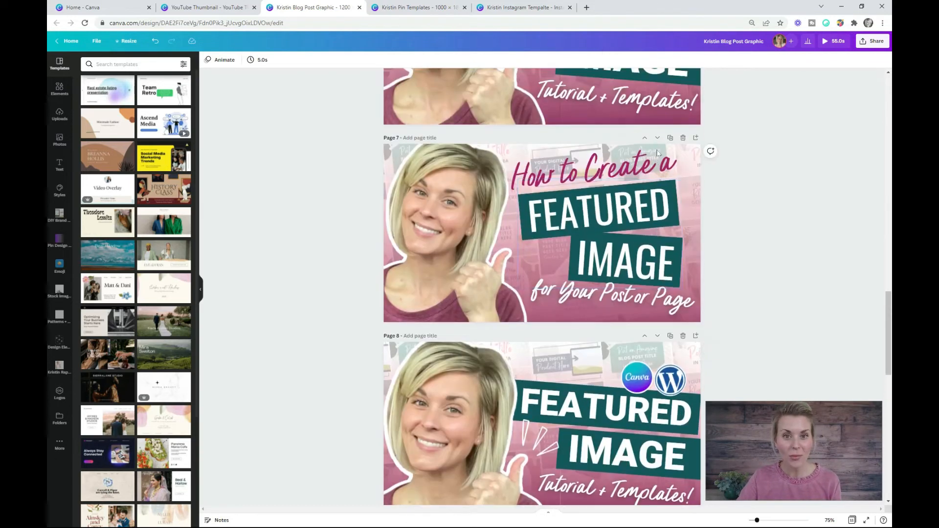
pyautogui.hotkey('ctrl', 'z')
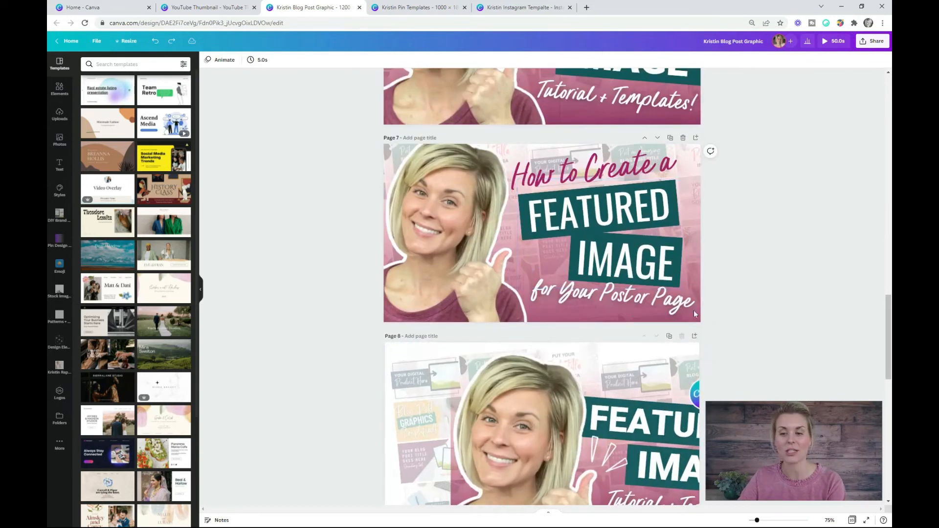
pyautogui.hotkey('ctrl', 'y')
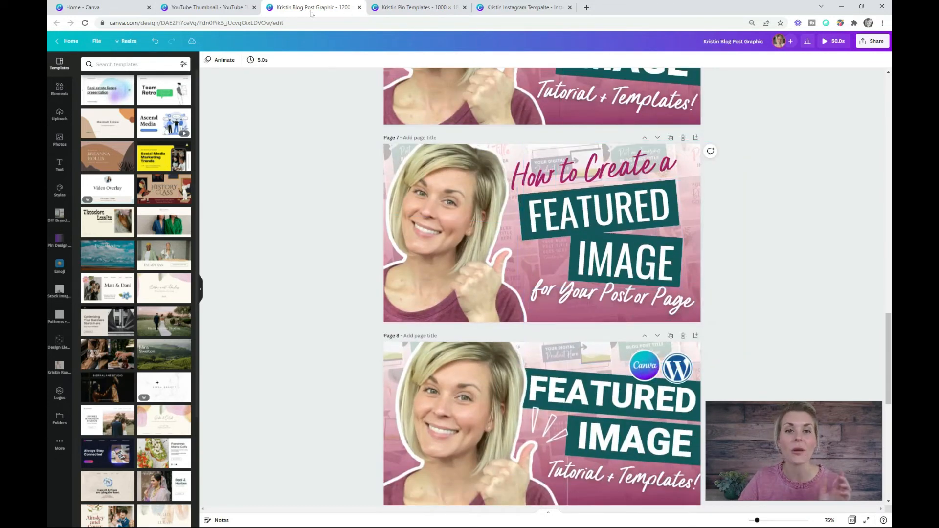
# - Open the Pin Templates design at page 16 and examine the featured image pins through page 18
pyautogui.click(416, 8)
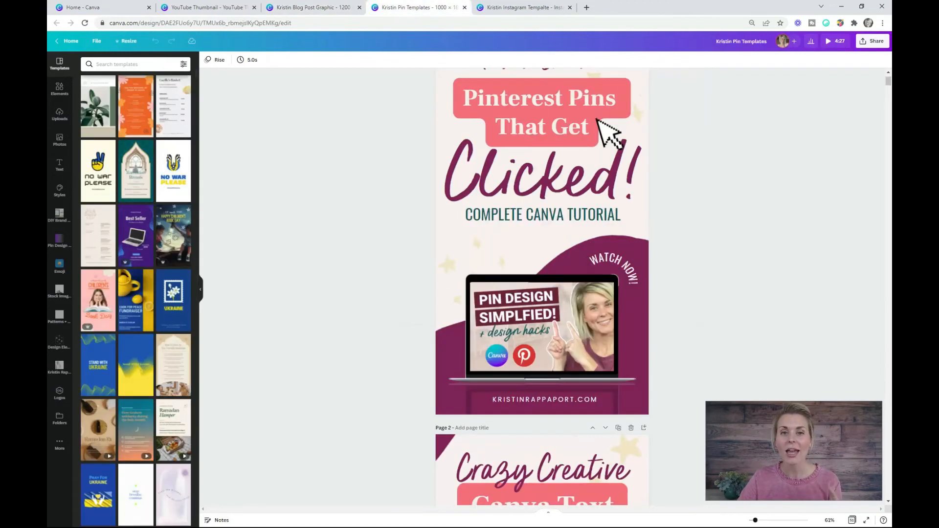
pyautogui.click(852, 520)
pyautogui.click(341, 265)
pyautogui.doubleClick(341, 263)
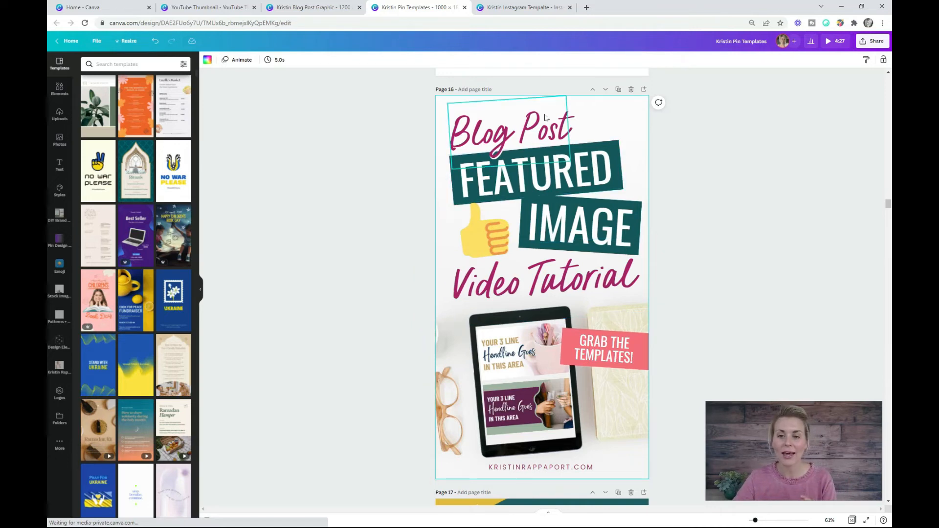
pyautogui.scroll(-7, 553, 274)
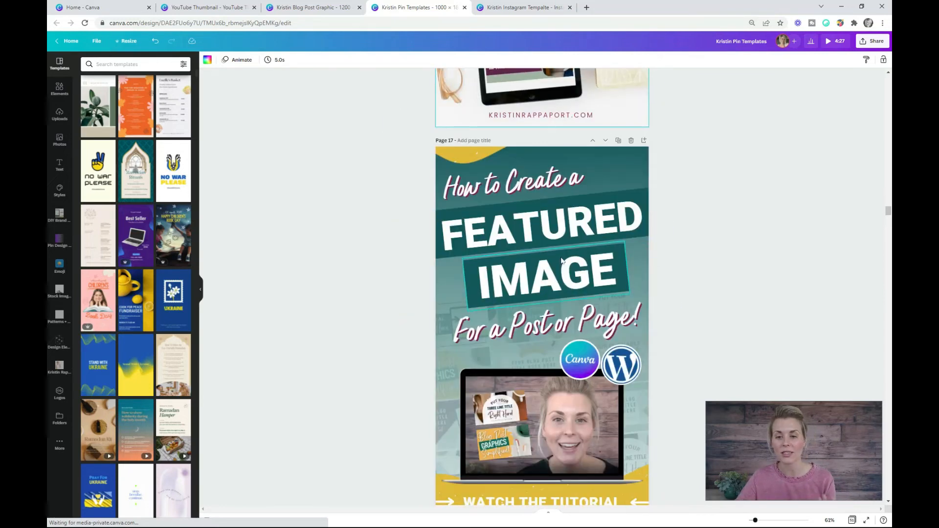
pyautogui.scroll(-2, 561, 261)
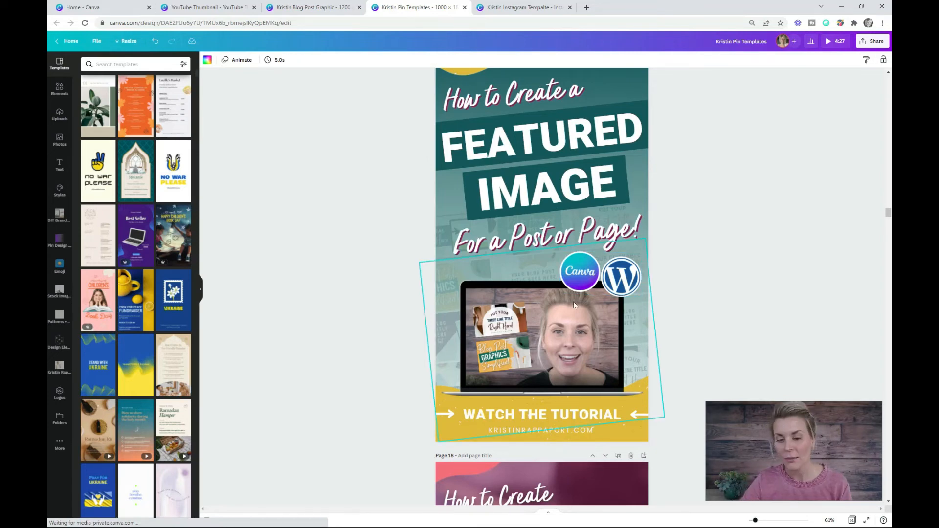
pyautogui.scroll(-2, 574, 294)
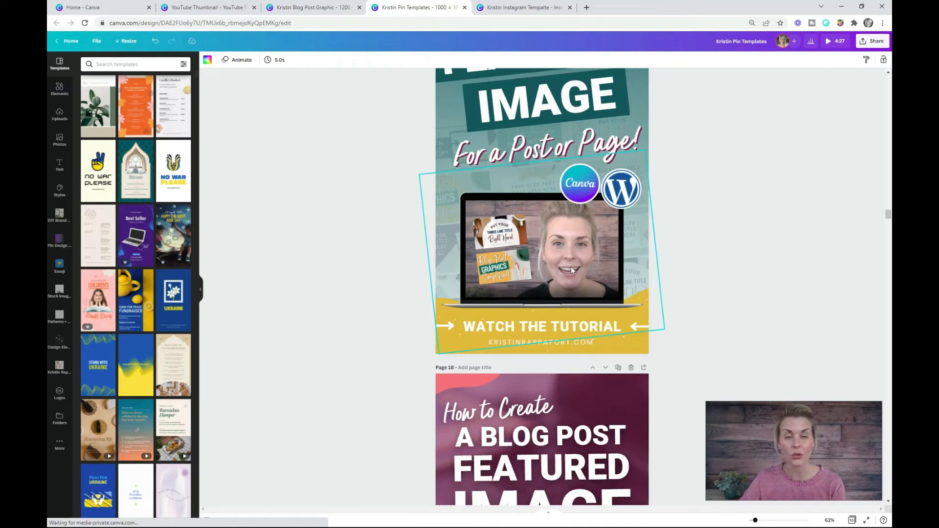
pyautogui.scroll(-2, 571, 271)
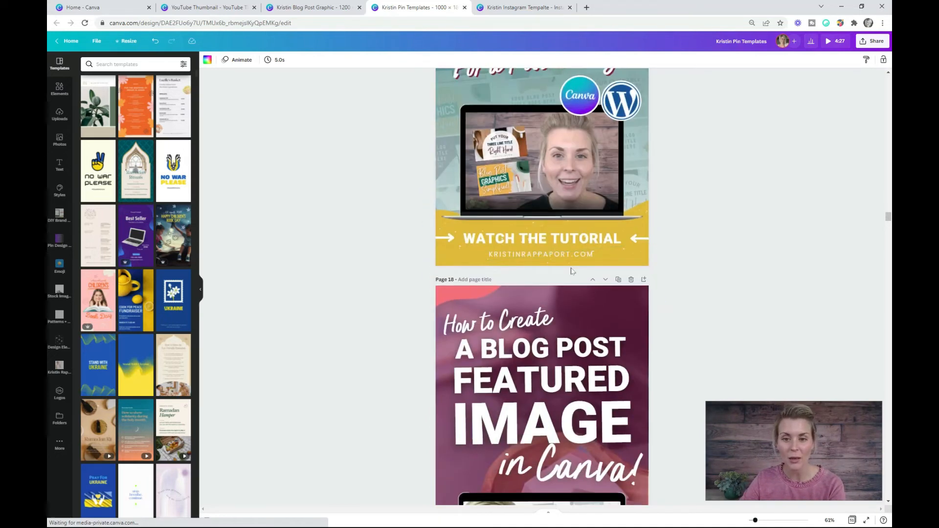
pyautogui.scroll(-4, 571, 270)
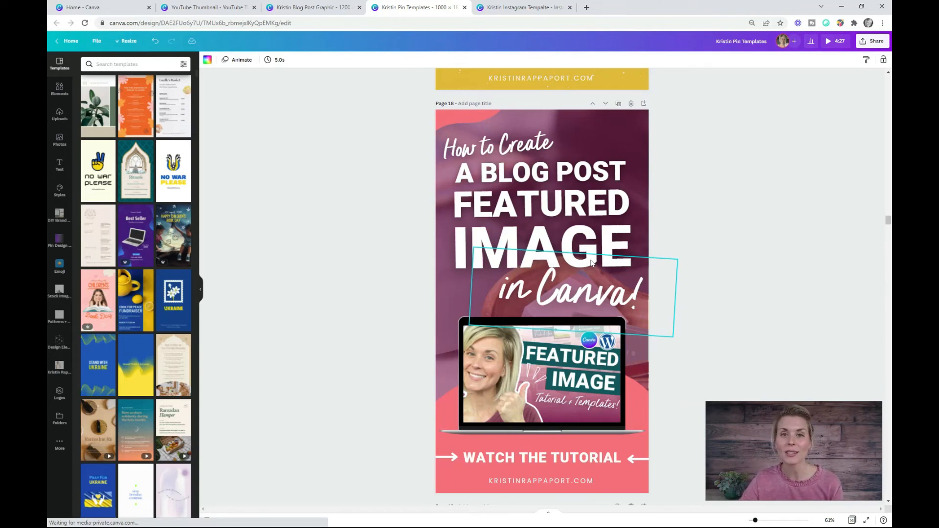
# - View the featured image post in the Instagram template design and return to the Blog Post Graphic design
pyautogui.click(531, 7)
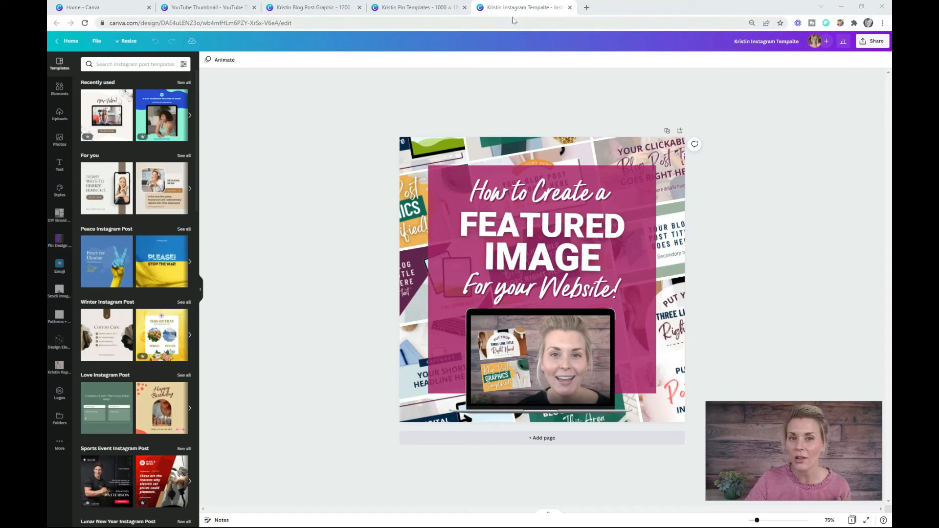
pyautogui.click(434, 5)
pyautogui.click(319, 6)
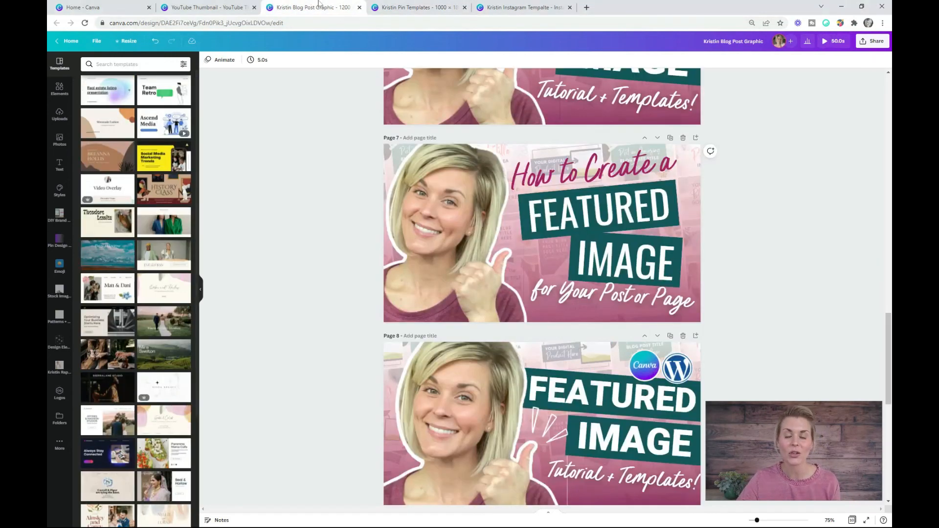